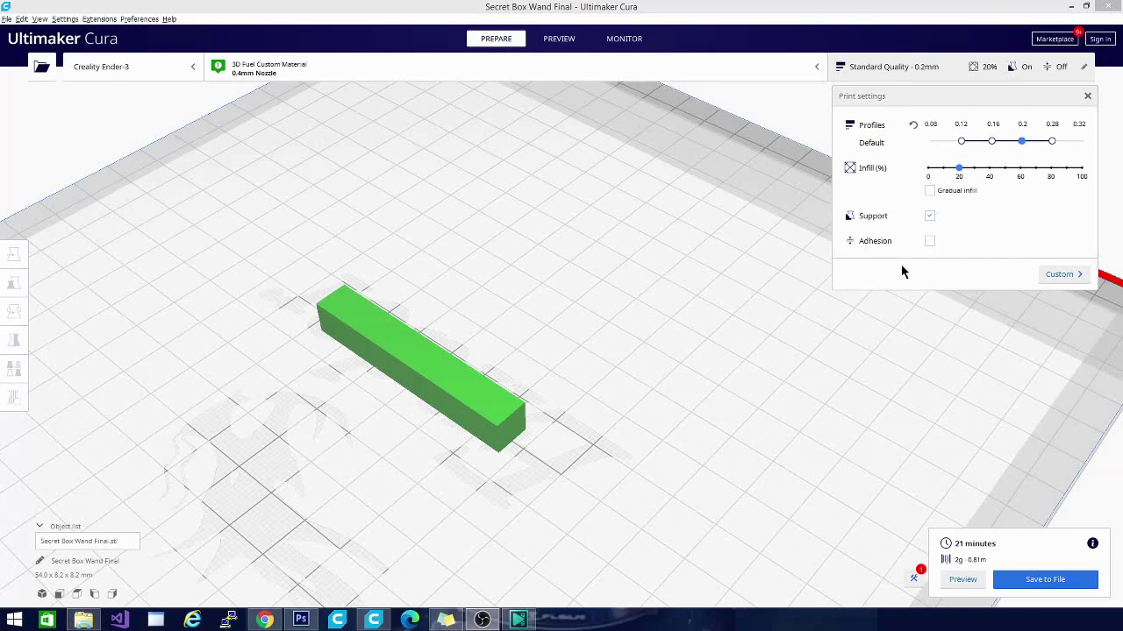
# Open the Materials manager from Settings to view 3D Fuel Custom Material (PLA, 1.75 mm, green).
pyautogui.click(1059, 274)
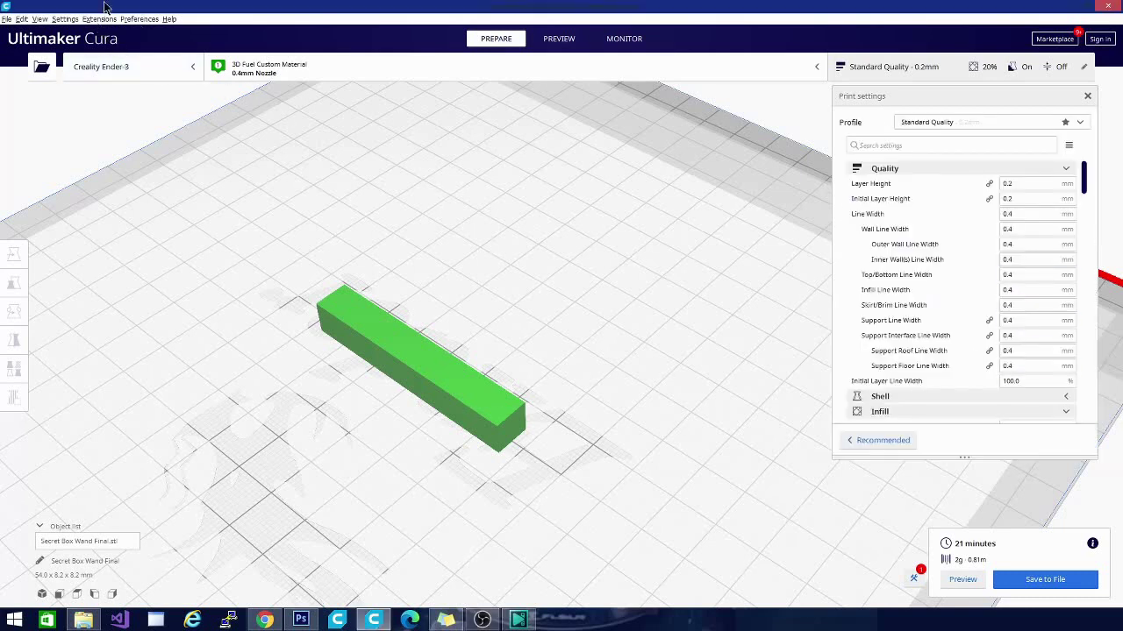
pyautogui.click(60, 20)
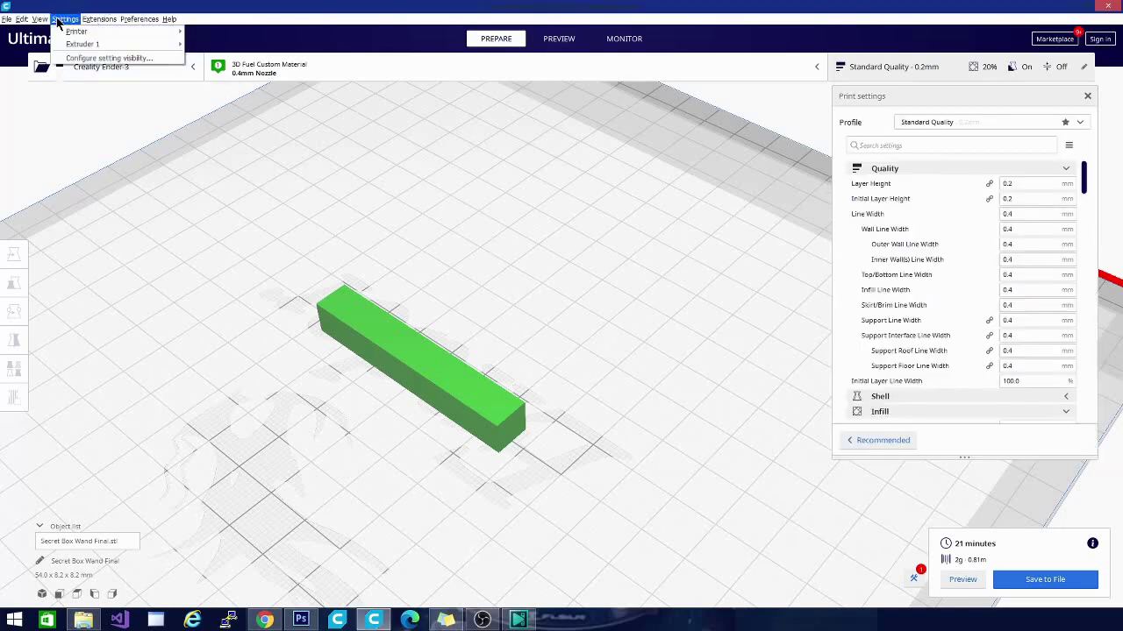
pyautogui.click(79, 57)
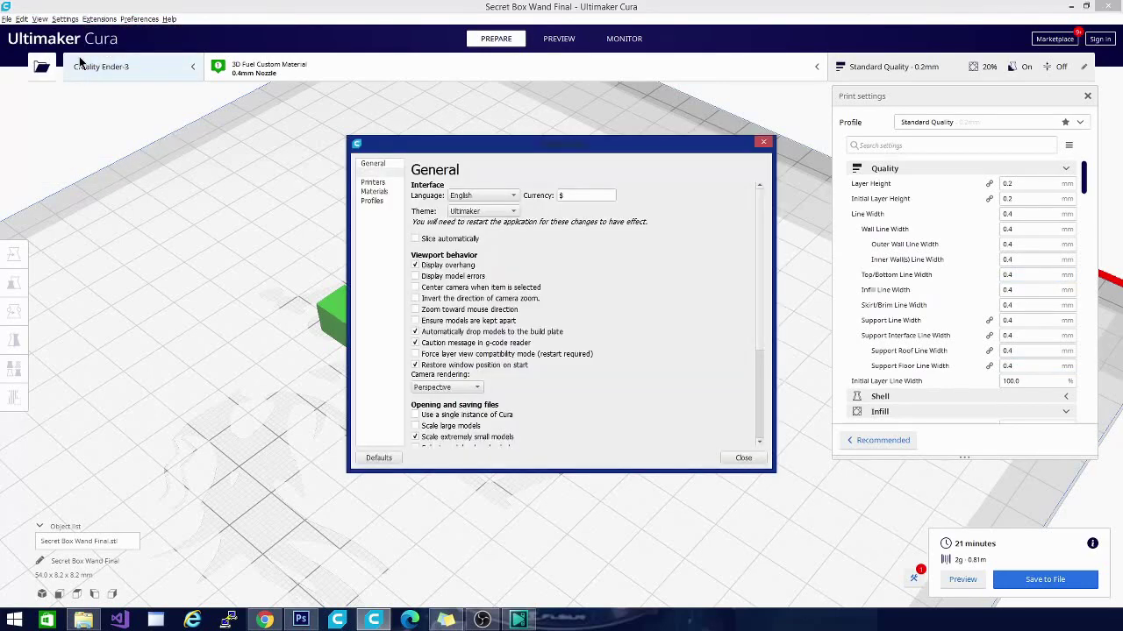
pyautogui.click(379, 193)
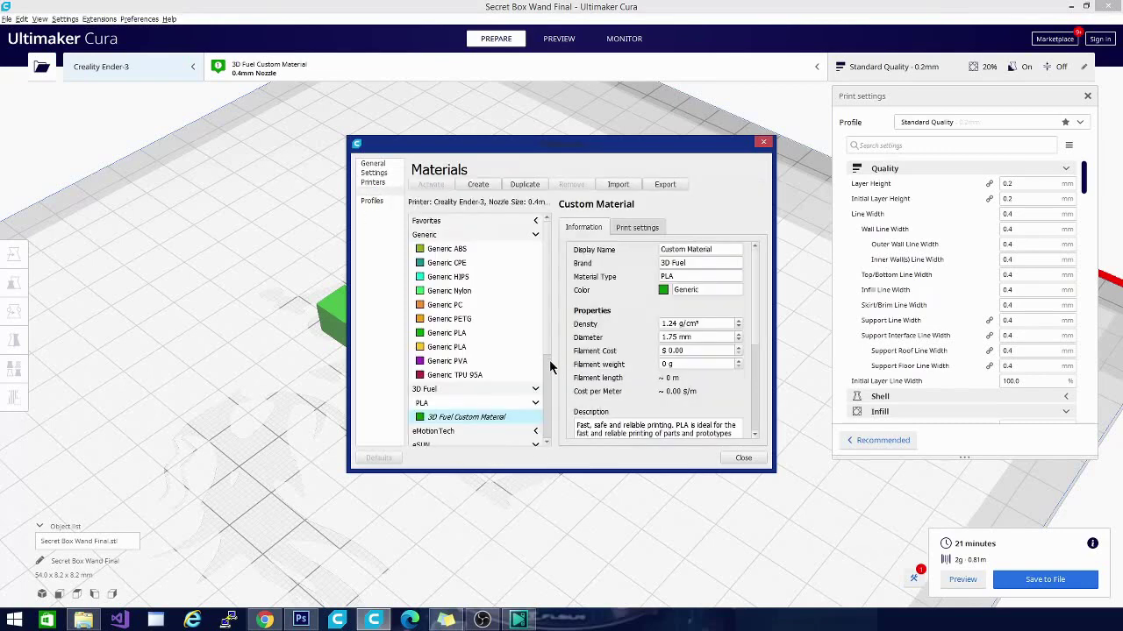
pyautogui.scroll(-3, 551, 367)
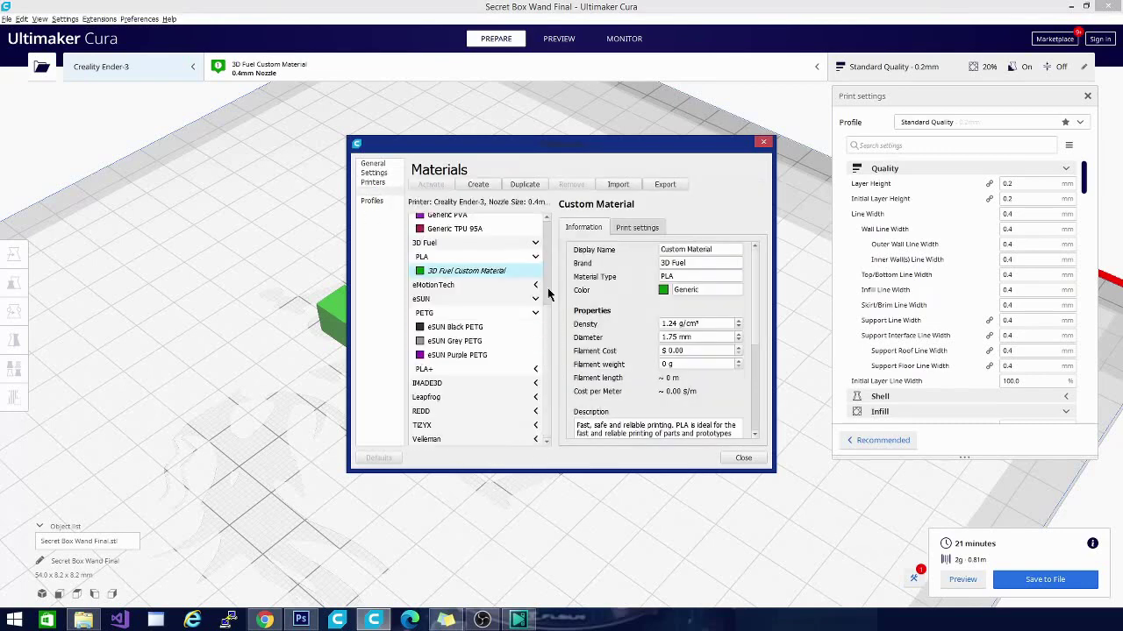
pyautogui.scroll(3, 549, 299)
pyautogui.scroll(-3, 539, 298)
pyautogui.scroll(3, 539, 333)
pyautogui.scroll(-3, 538, 383)
pyautogui.scroll(3, 543, 249)
pyautogui.scroll(-3, 543, 249)
# Change the 3D Fuel Custom Material colour to red and close Preferences.
pyautogui.moveTo(619, 145); pyautogui.dragTo(817, 75)
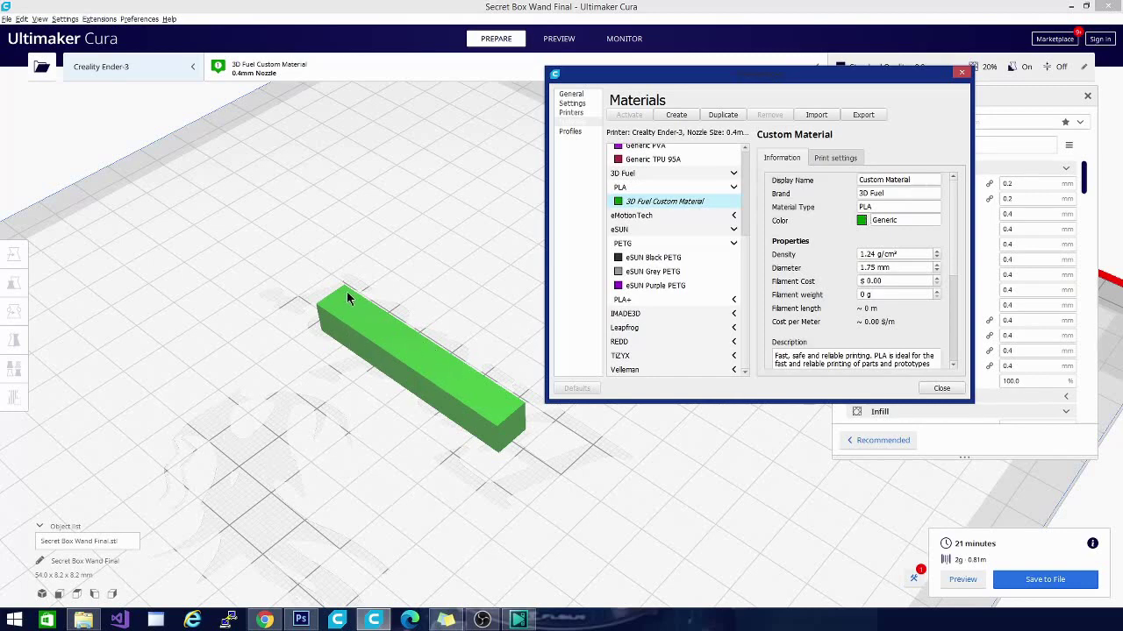
pyautogui.click(862, 221)
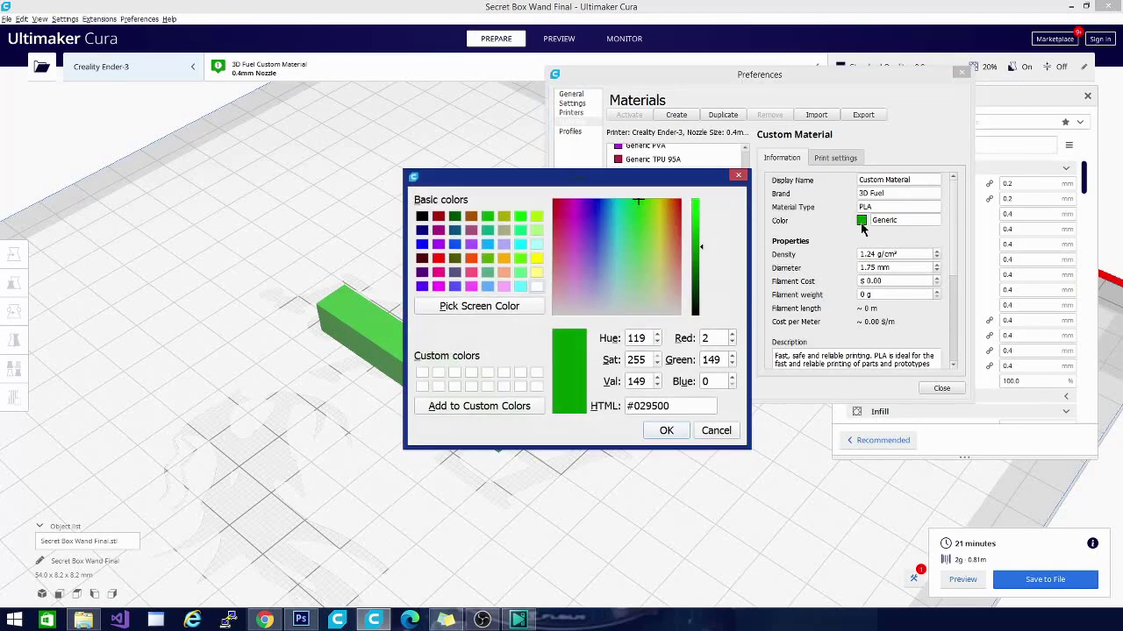
pyautogui.click(437, 259)
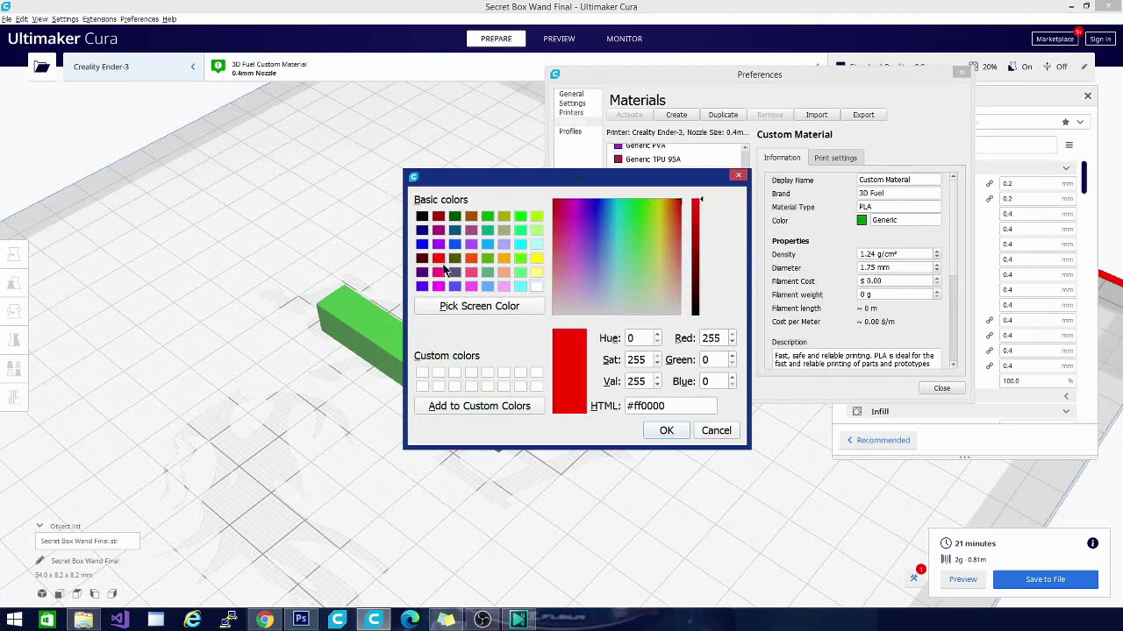
pyautogui.click(666, 431)
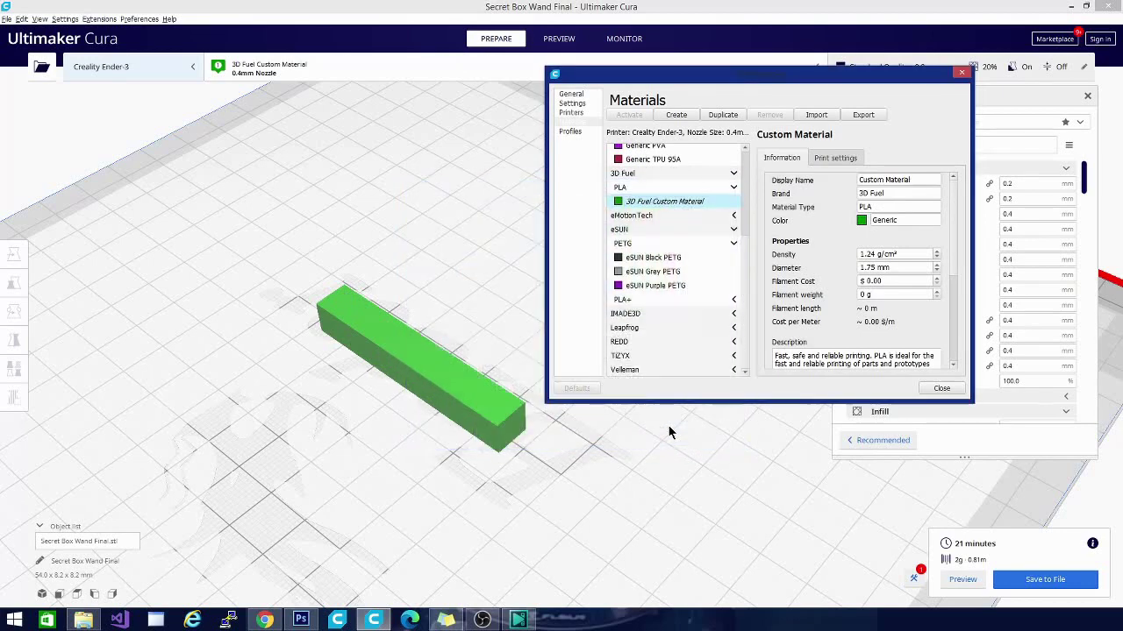
pyautogui.click(940, 389)
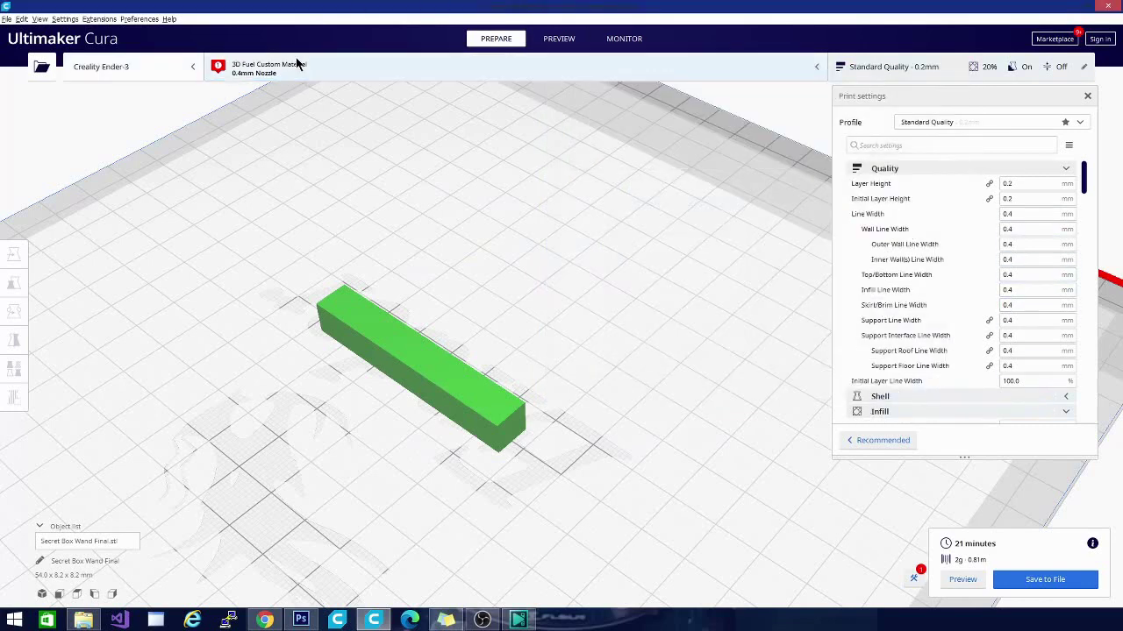
# Reapply 3D Fuel PLA Custom Material, discarding the customized profile settings.
pyautogui.click(464, 63)
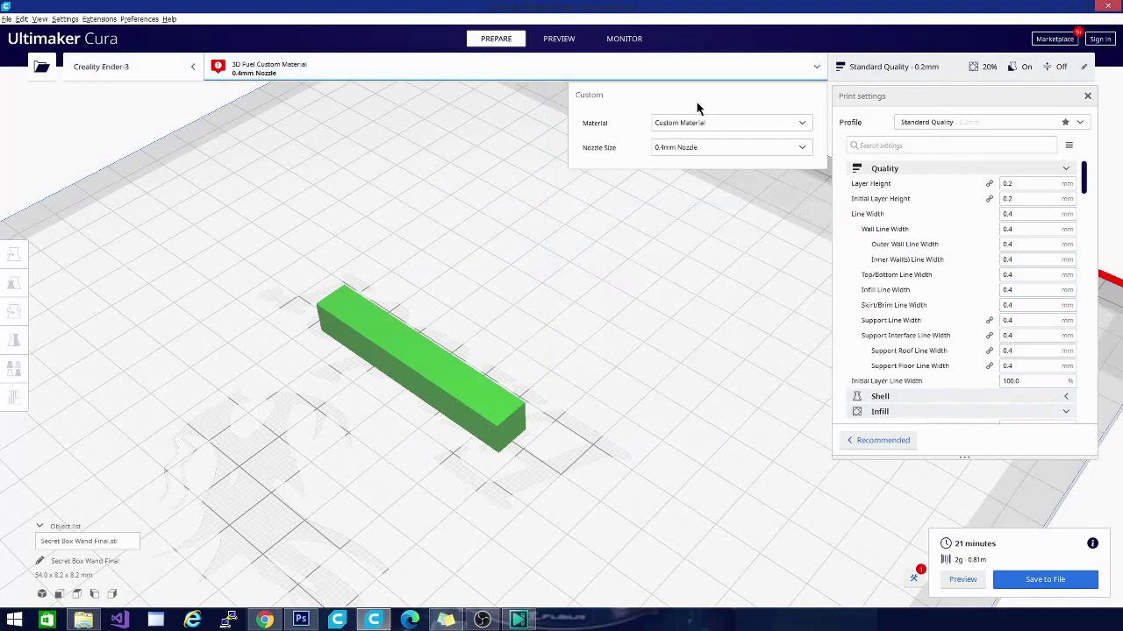
pyautogui.click(710, 124)
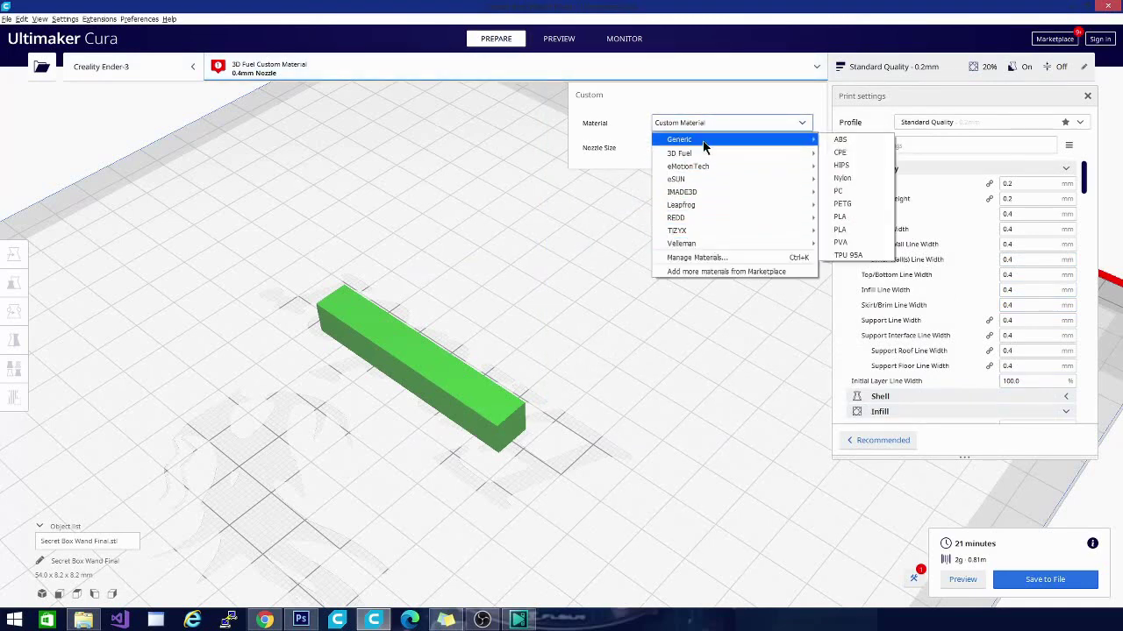
pyautogui.moveTo(711, 154)
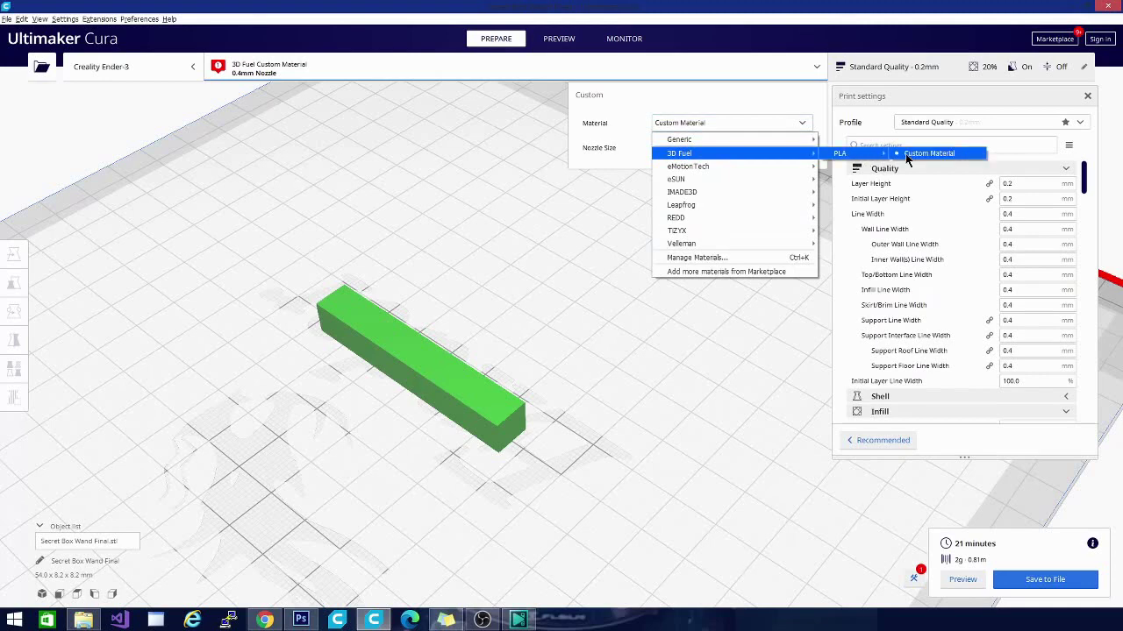
pyautogui.click(907, 152)
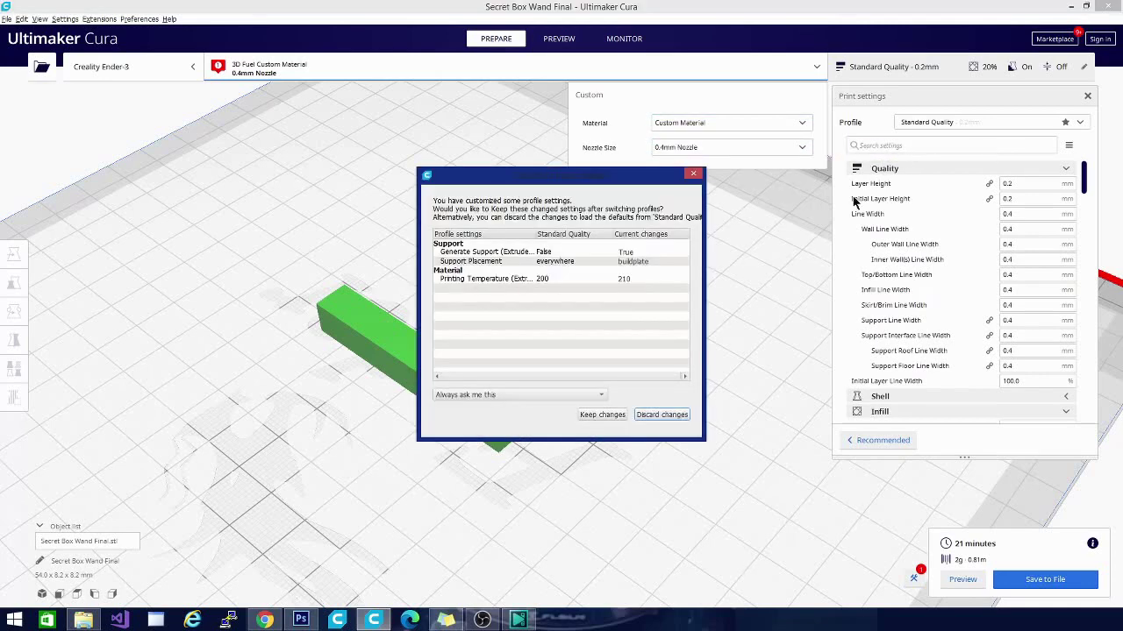
pyautogui.click(660, 418)
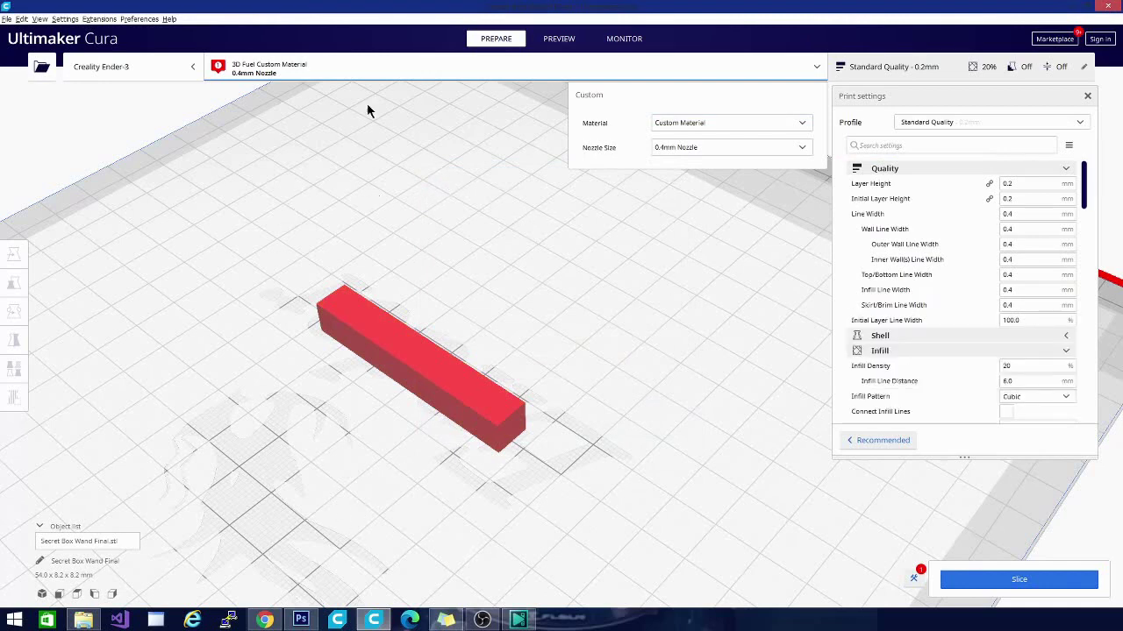
# Choose eSUN > PETG > Purple PETG as the material, keeping the 0.4 mm nozzle.
pyautogui.click(319, 69)
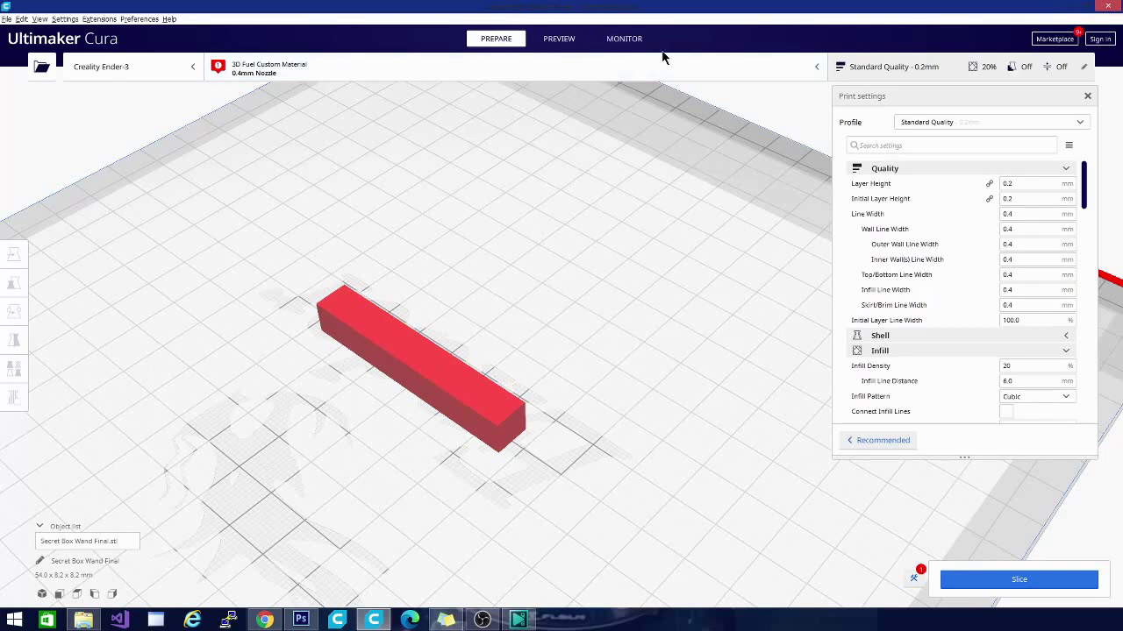
pyautogui.click(814, 66)
pyautogui.click(715, 125)
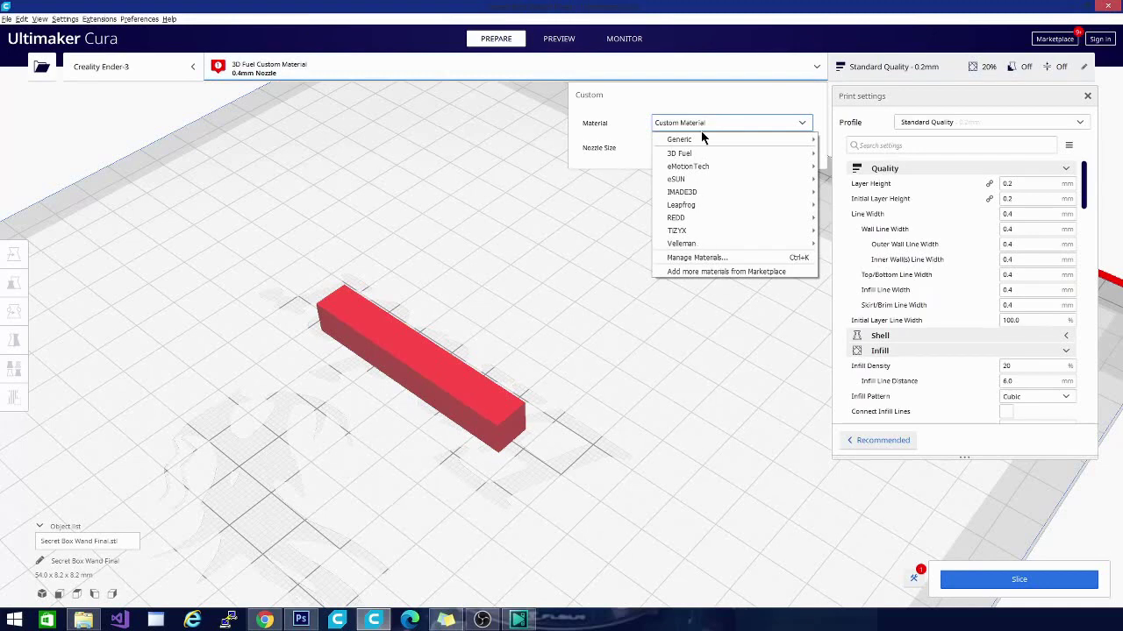
pyautogui.moveTo(746, 179)
pyautogui.moveTo(842, 179)
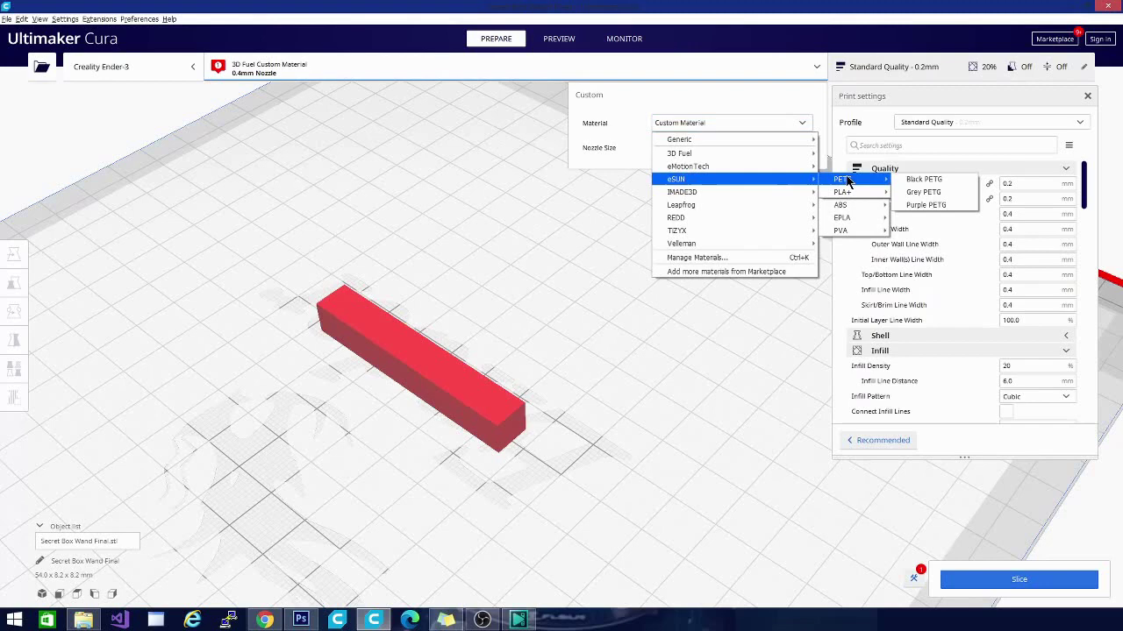
pyautogui.click(932, 205)
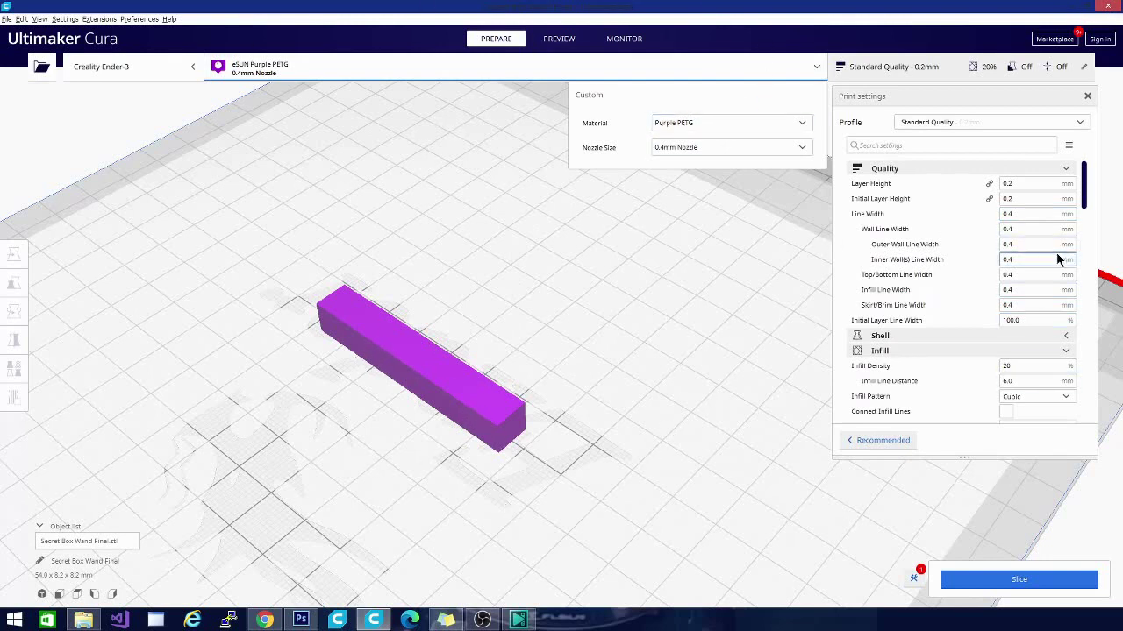
pyautogui.scroll(-8, 1058, 259)
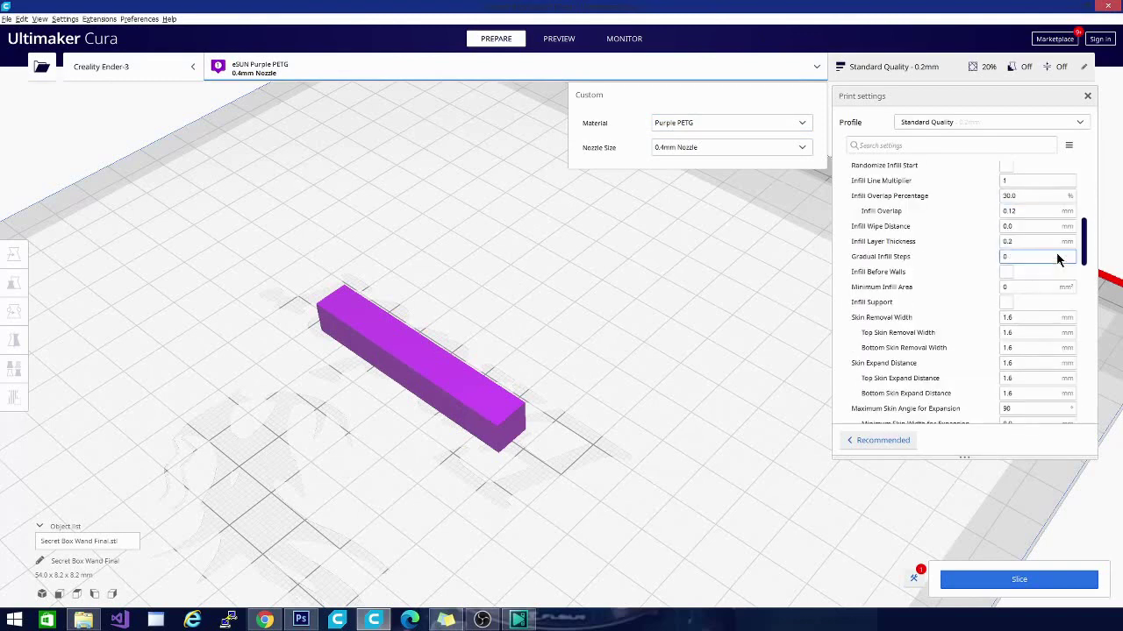
pyautogui.scroll(-5, 1056, 252)
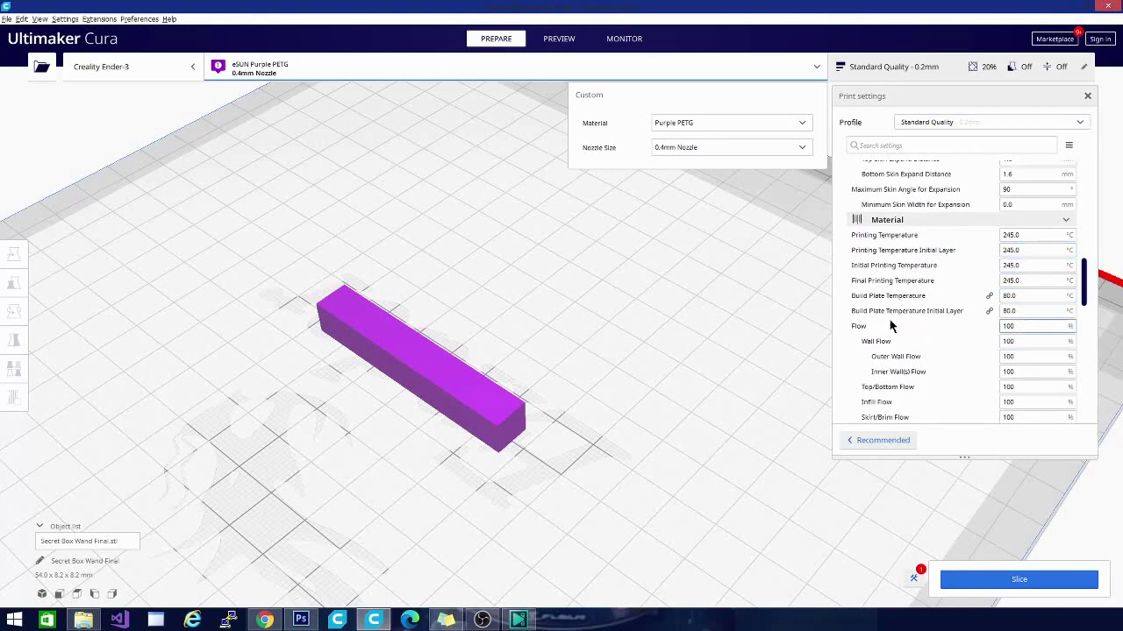
pyautogui.moveTo(885, 316)
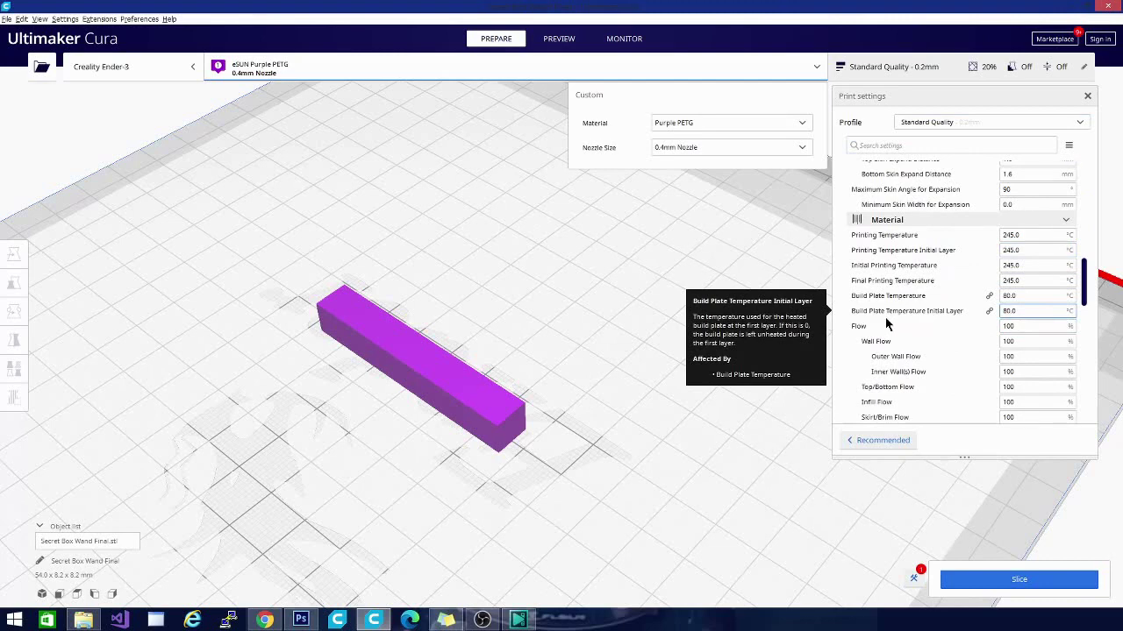
pyautogui.scroll(-8, 885, 323)
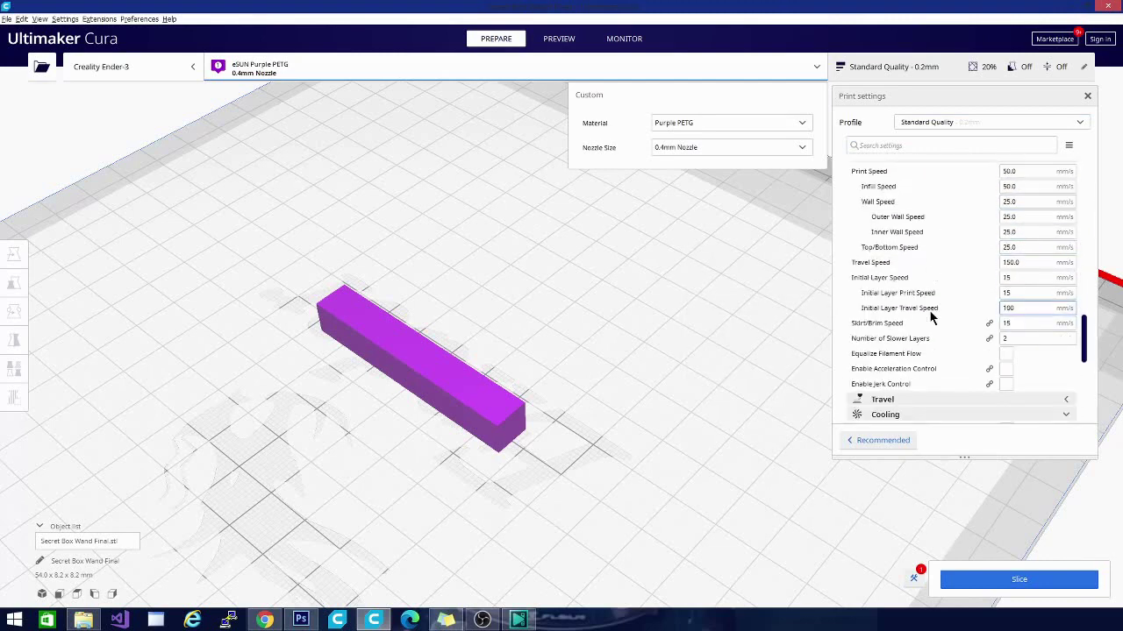
pyautogui.scroll(2, 936, 287)
pyautogui.scroll(-4, 937, 246)
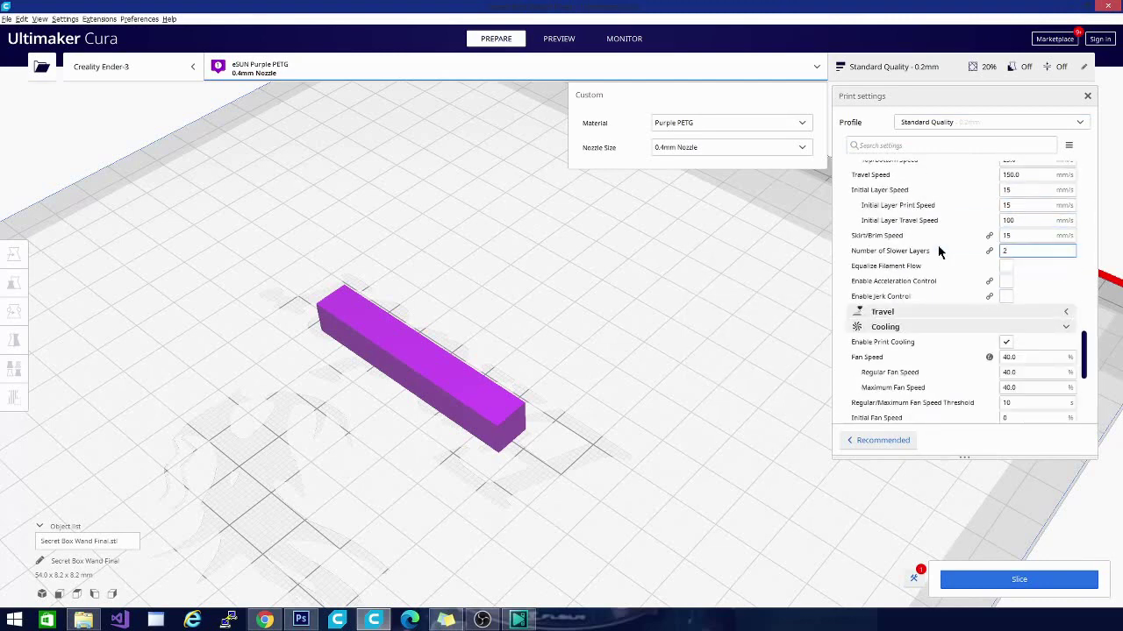
pyautogui.scroll(-1, 935, 219)
pyautogui.scroll(-4, 972, 281)
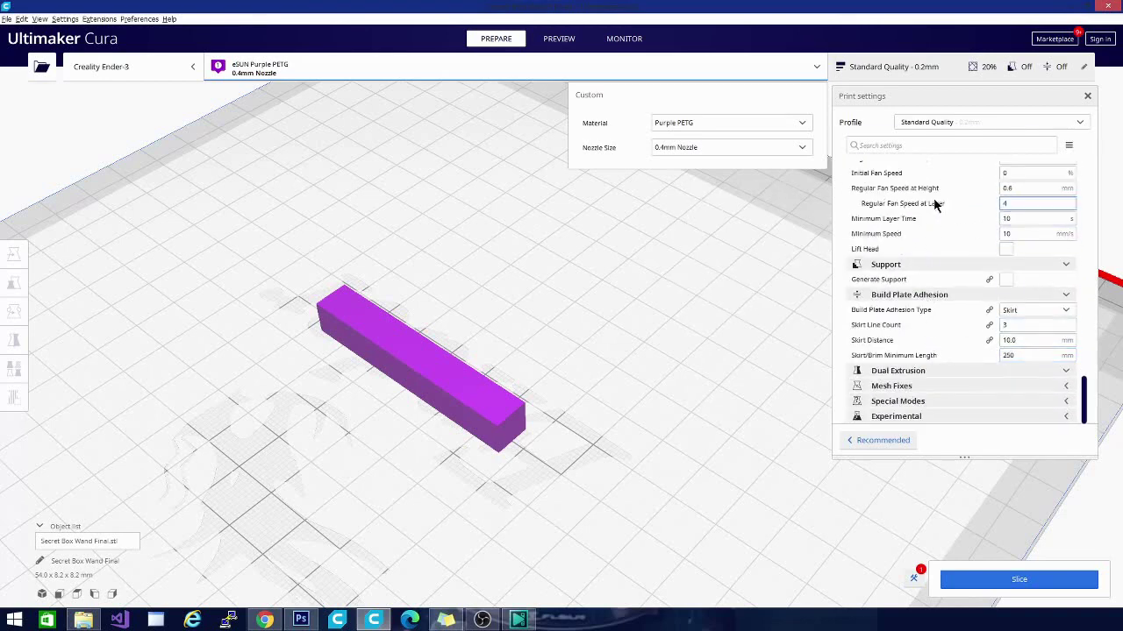
pyautogui.scroll(10, 989, 337)
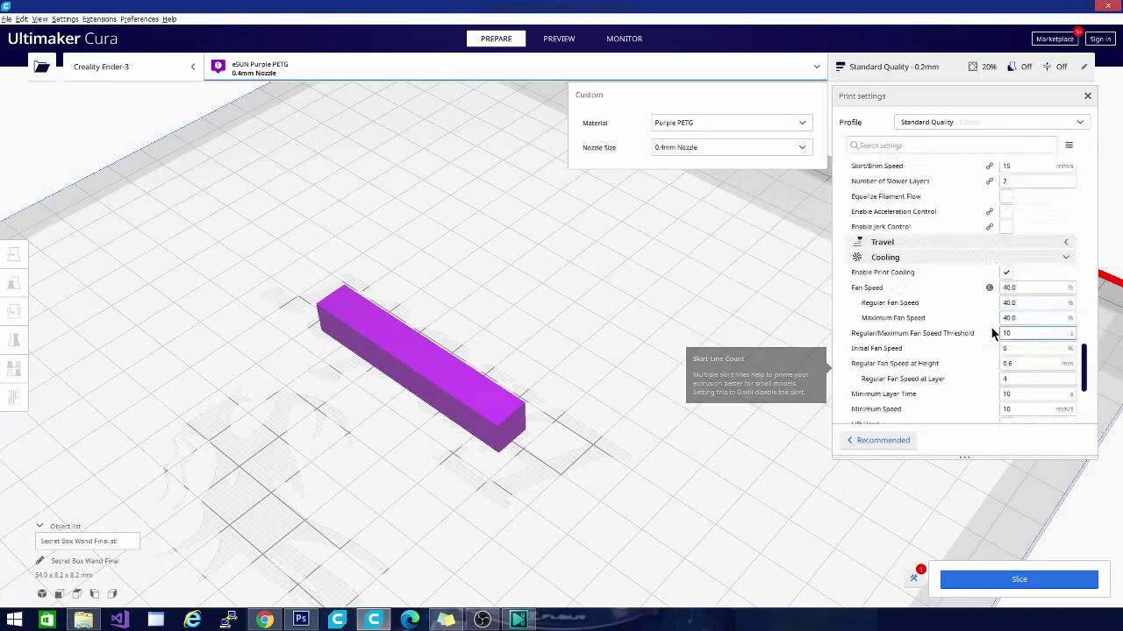
pyautogui.scroll(6, 995, 329)
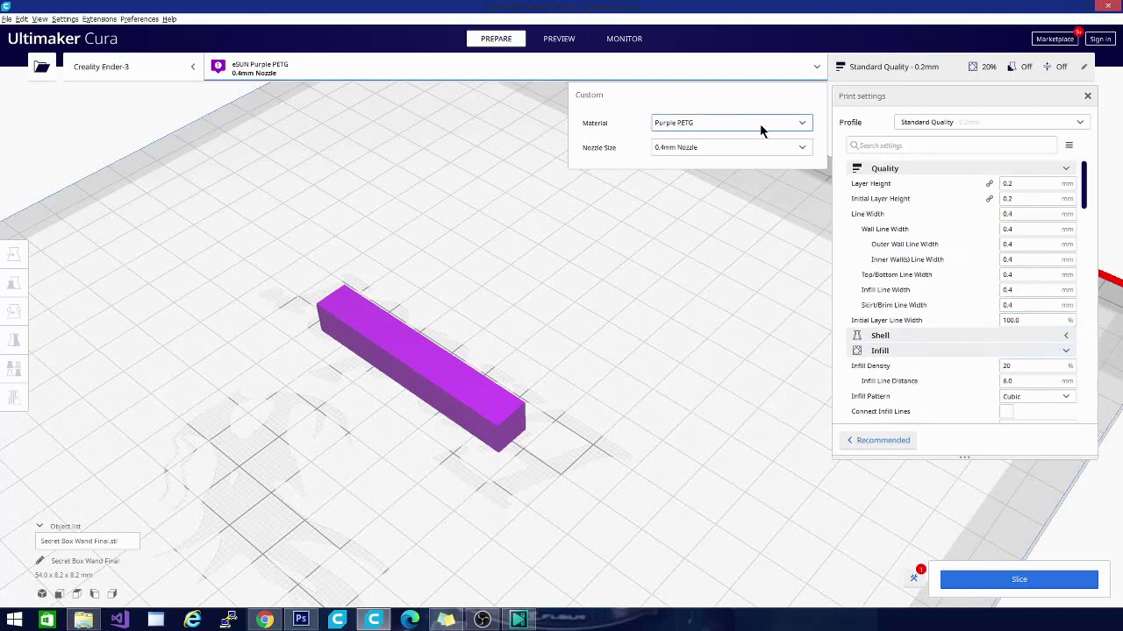
# Create a new custom material based on the yellow Generic PLA.
pyautogui.click(725, 127)
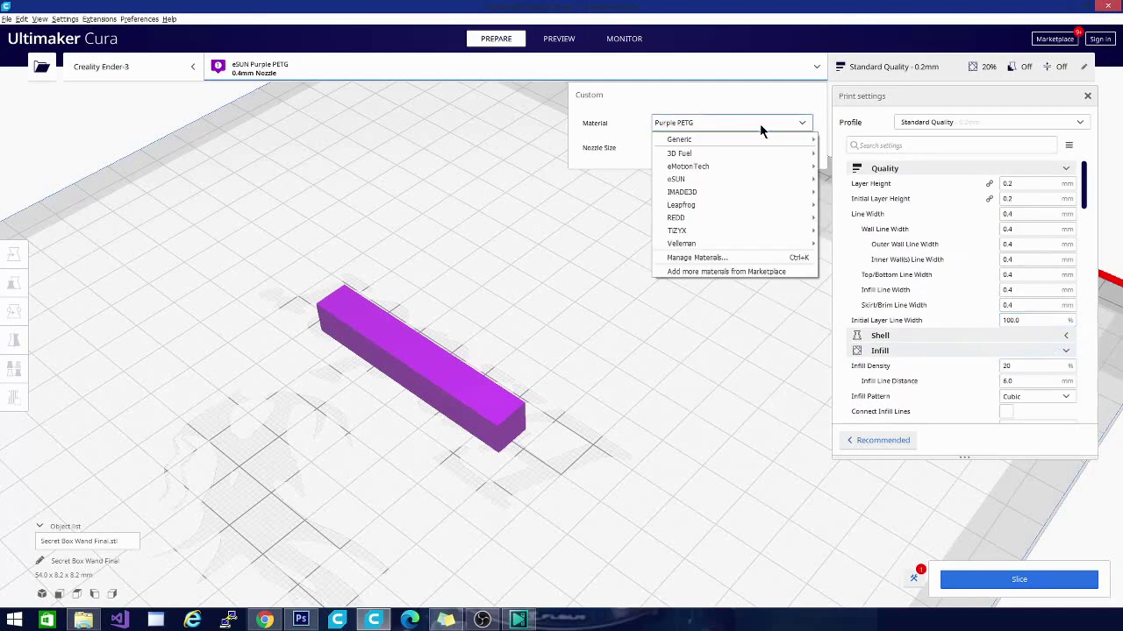
pyautogui.click(709, 258)
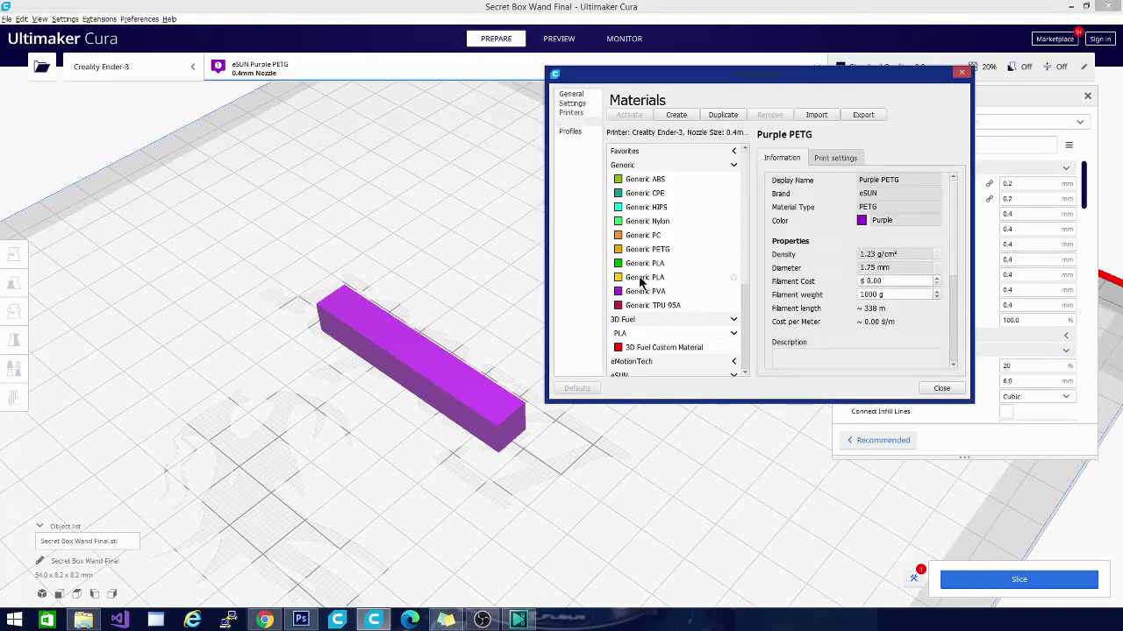
pyautogui.click(643, 277)
pyautogui.click(835, 158)
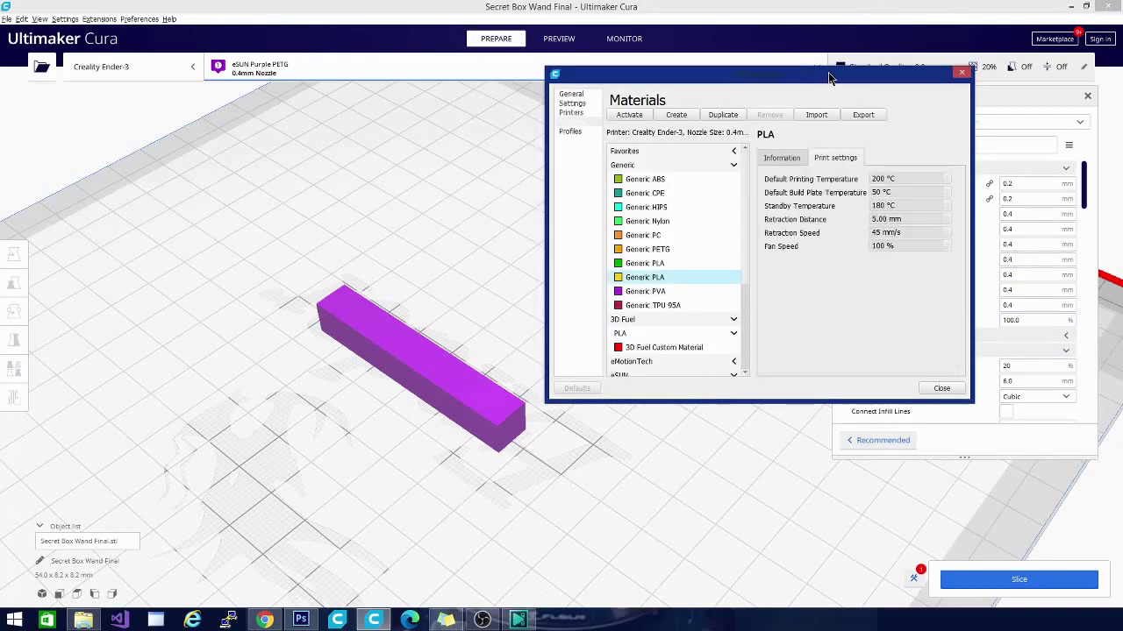
pyautogui.moveTo(828, 73); pyautogui.dragTo(402, 98)
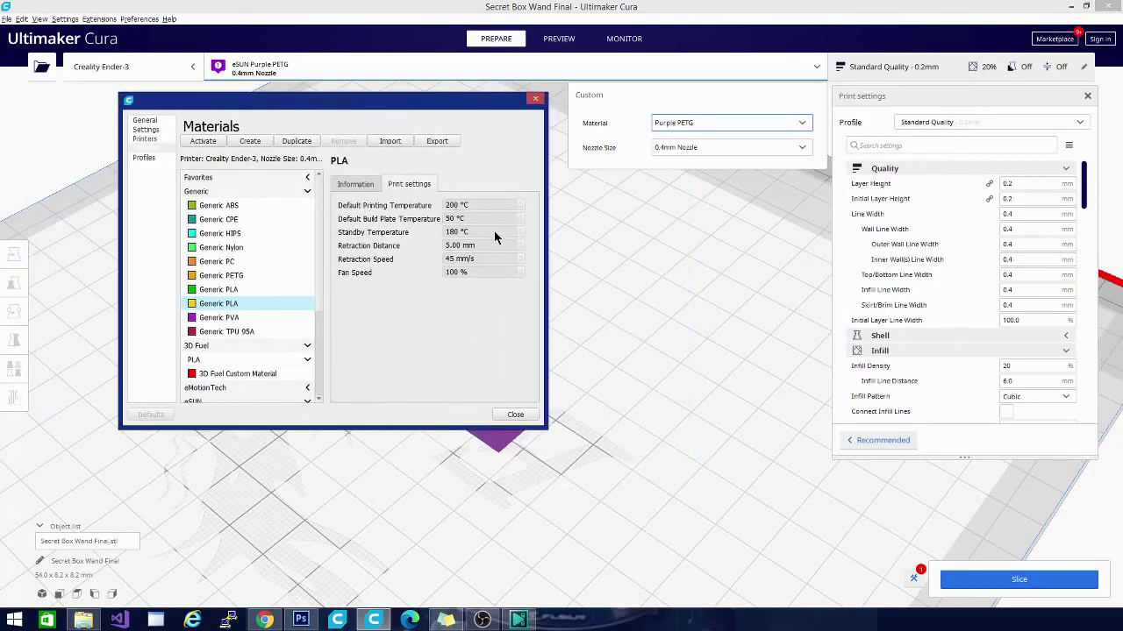
pyautogui.click(250, 143)
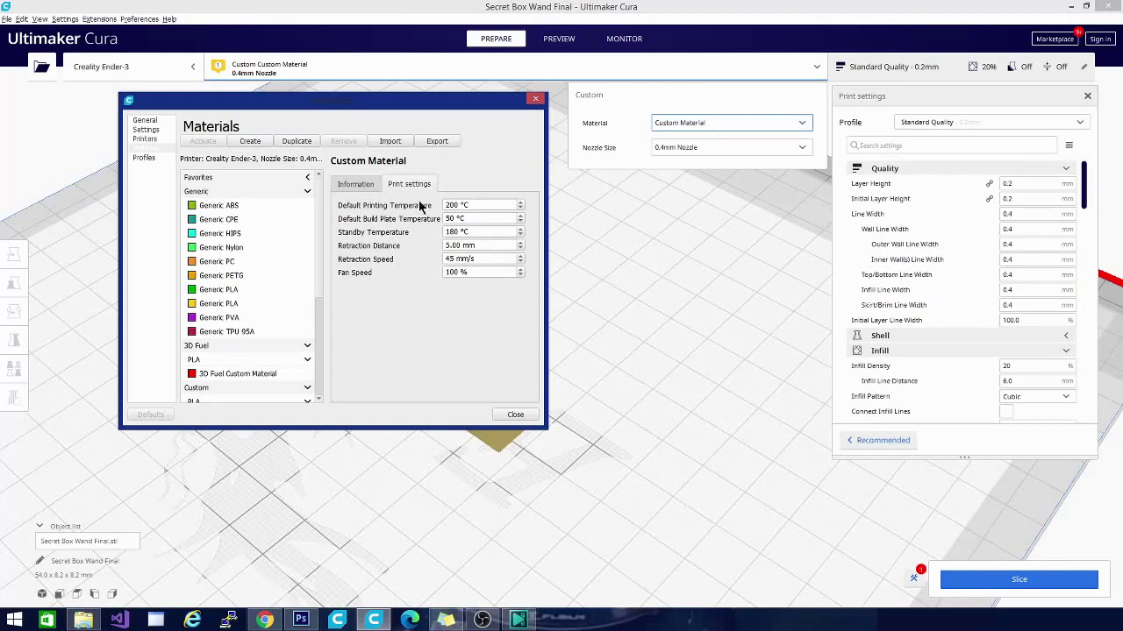
# Set the new material's brand to PolyMaker and begin renaming it PolySecret???
pyautogui.scroll(-2, 293, 355)
pyautogui.scroll(-3, 293, 346)
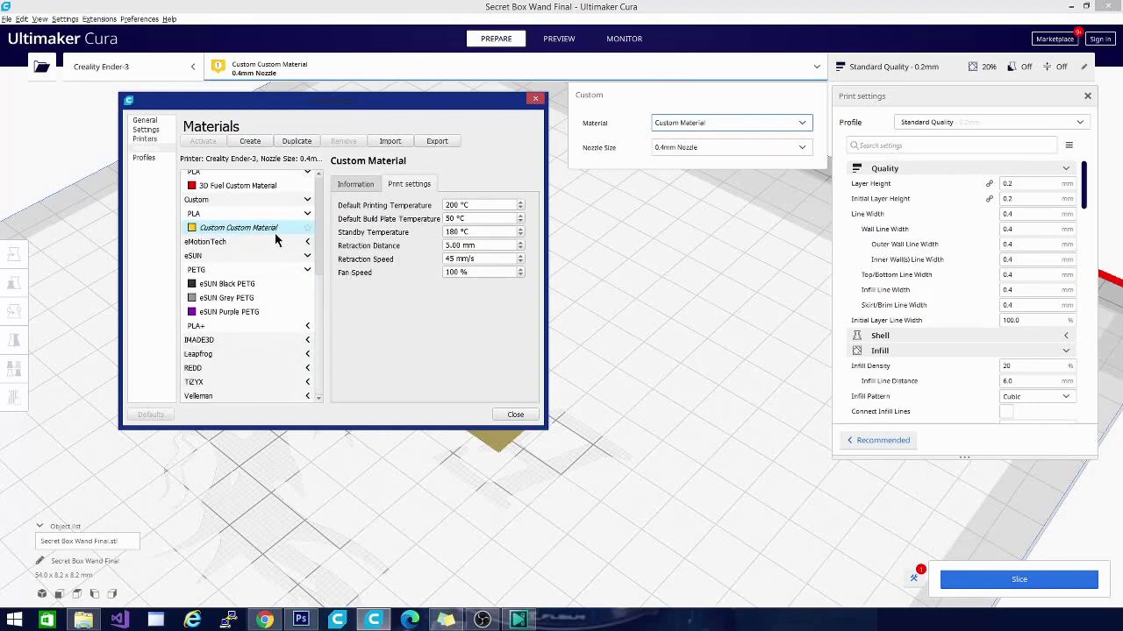
pyautogui.click(345, 187)
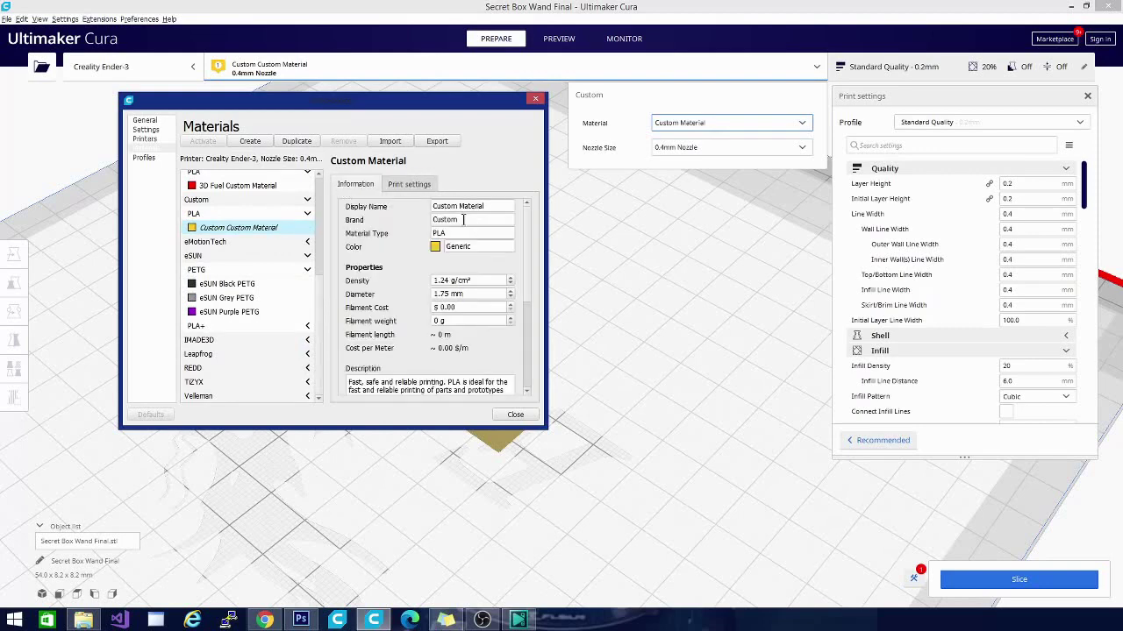
pyautogui.hotkey('ctrl', 'a')
pyautogui.write('PolyMaker')
pyautogui.click(463, 207)
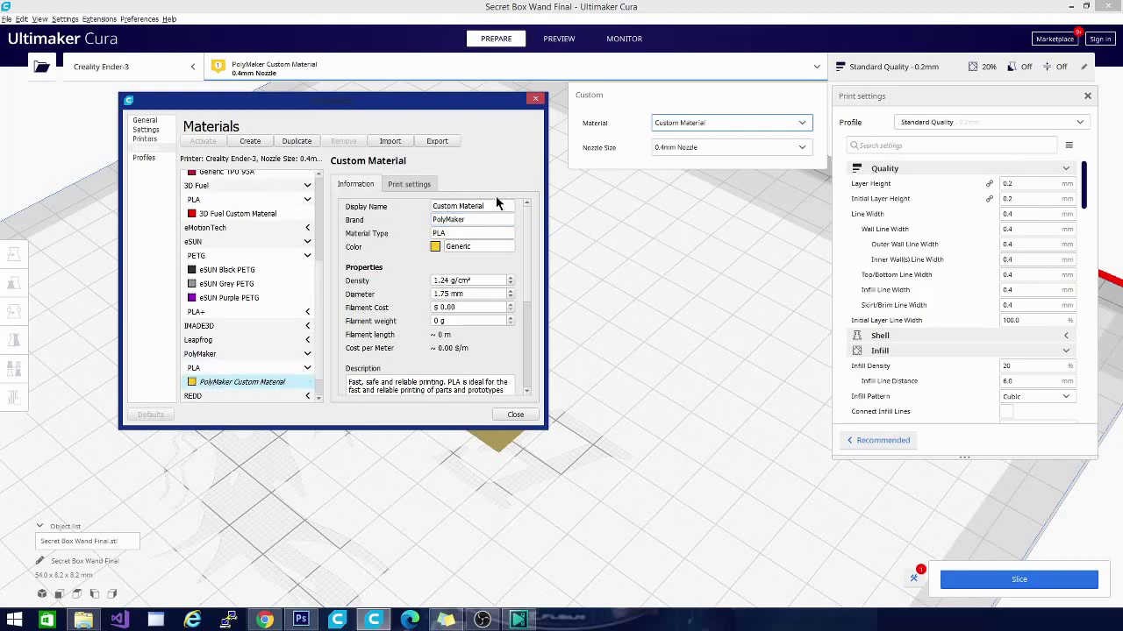
pyautogui.tripleClick(499, 205)
pyautogui.write('P')
# Make PolySecret???'s colour light pink.
pyautogui.click(435, 248)
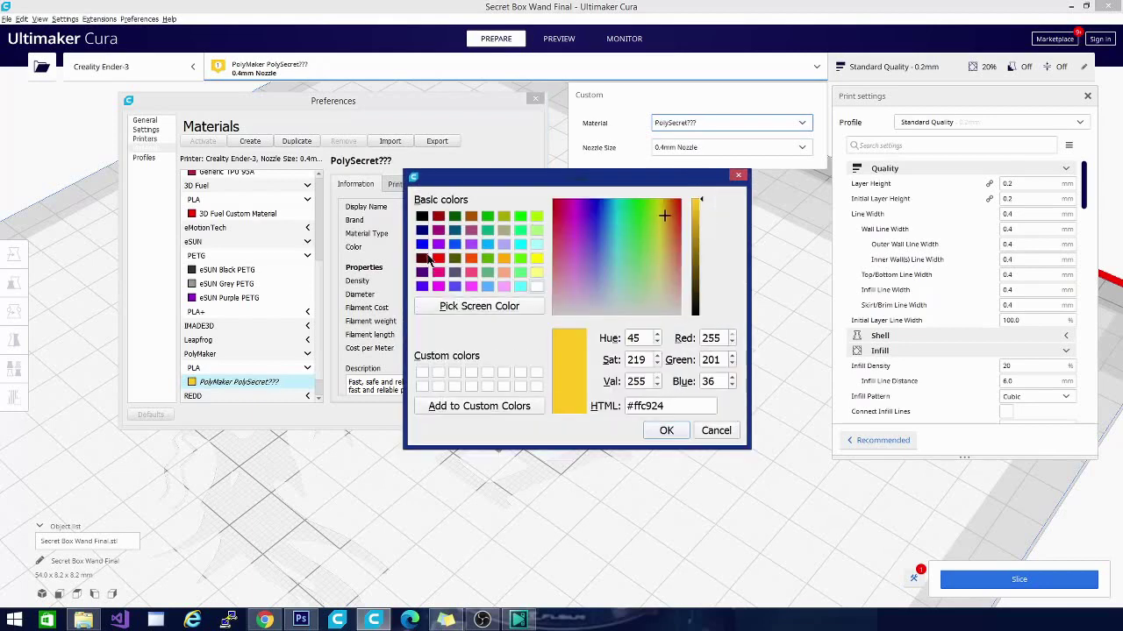
pyautogui.click(506, 288)
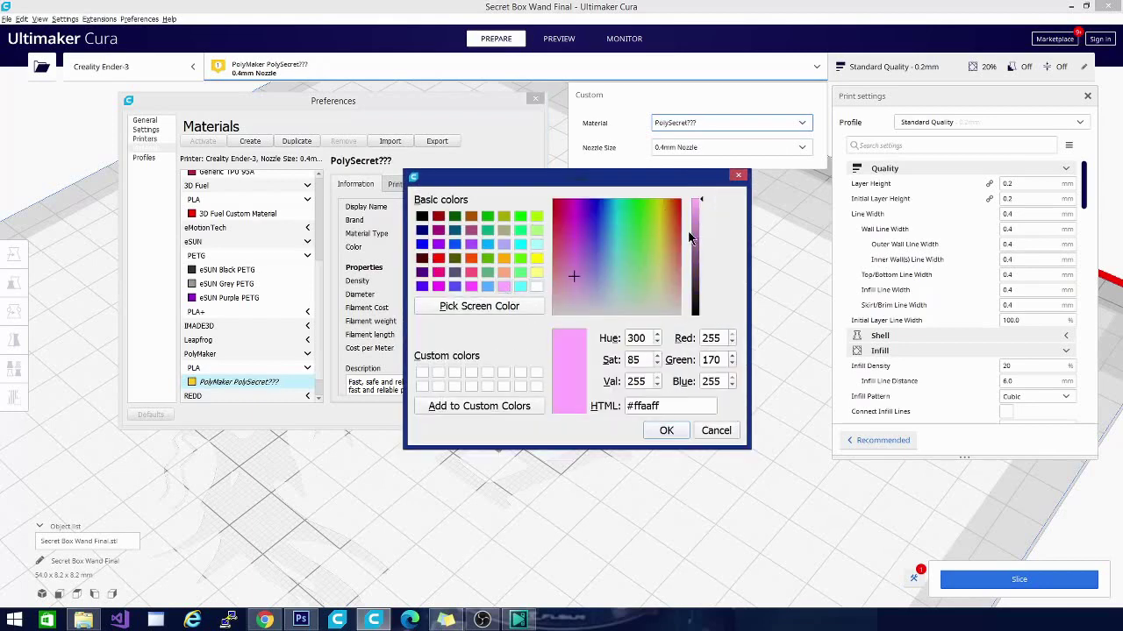
pyautogui.click(666, 432)
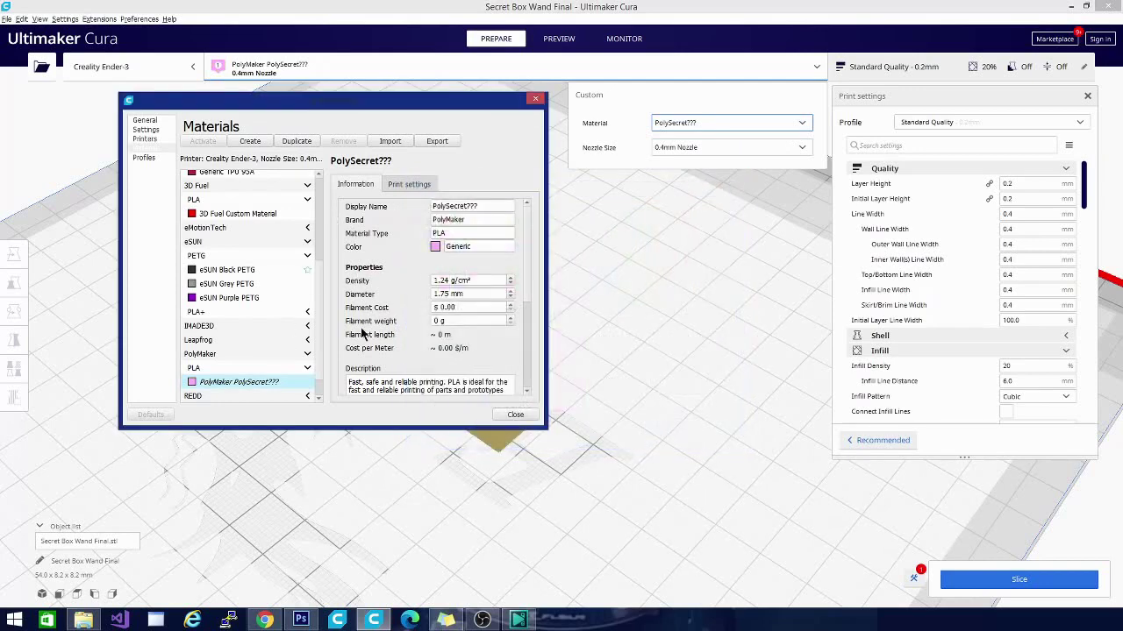
# Set the filament cost to $22 and the filament weight to 1100 g.
pyautogui.scroll(-1, 362, 333)
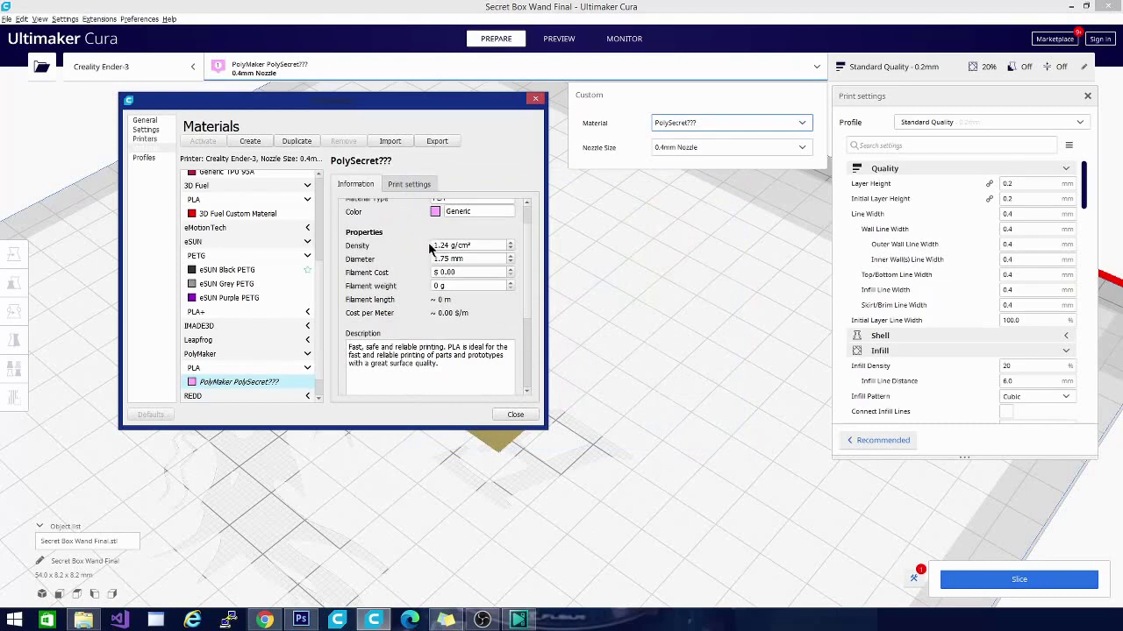
pyautogui.click(460, 272)
pyautogui.click(454, 272)
pyautogui.moveTo(471, 270); pyautogui.dragTo(392, 267)
pyautogui.press('End')
pyautogui.click(436, 285)
pyautogui.write('100')
pyautogui.click(456, 271)
pyautogui.moveTo(440, 271); pyautogui.dragTo(463, 272)
pyautogui.write('25')
pyautogui.scroll(2, 453, 318)
pyautogui.scroll(-2, 454, 321)
pyautogui.scroll(2, 451, 323)
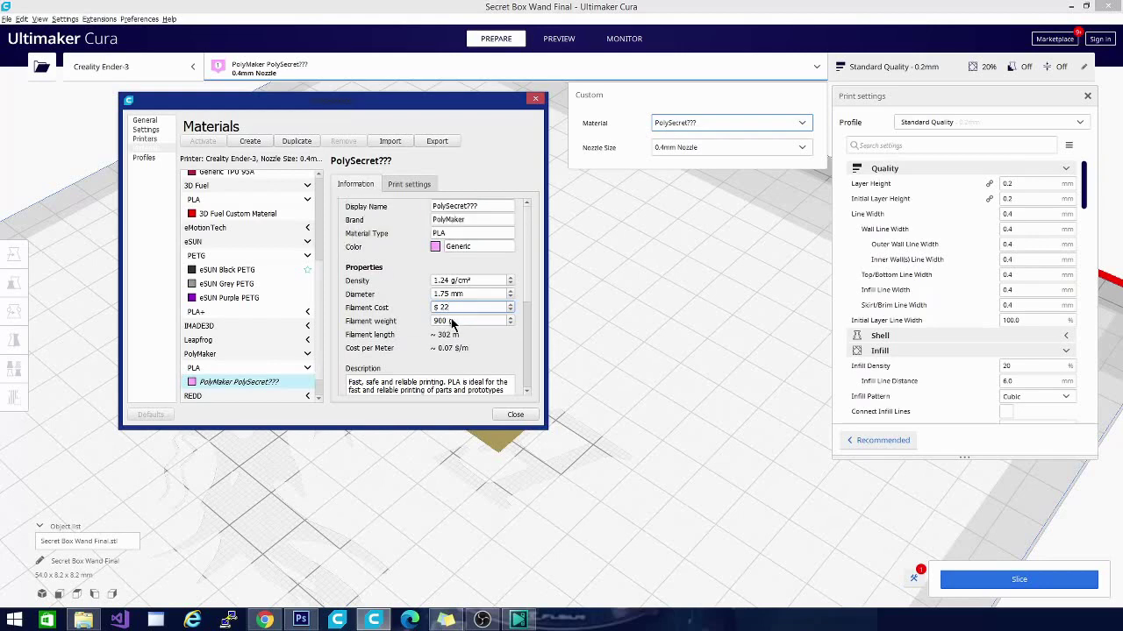
# Set the default printing temperature to 210 °C and standby temperature to 195 °C.
pyautogui.click(407, 184)
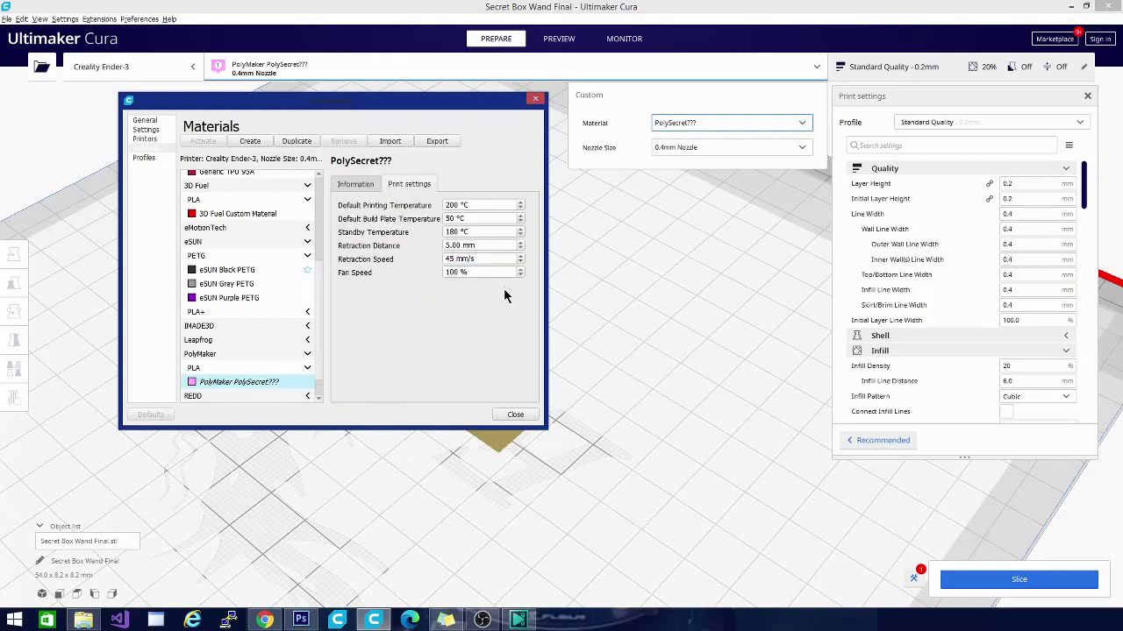
pyautogui.doubleClick(455, 205)
pyautogui.press('Left')
pyautogui.click(454, 232)
pyautogui.press('BackSpace')
pyautogui.press('BackSpace')
pyautogui.press('BackSpace')
pyautogui.write('195')
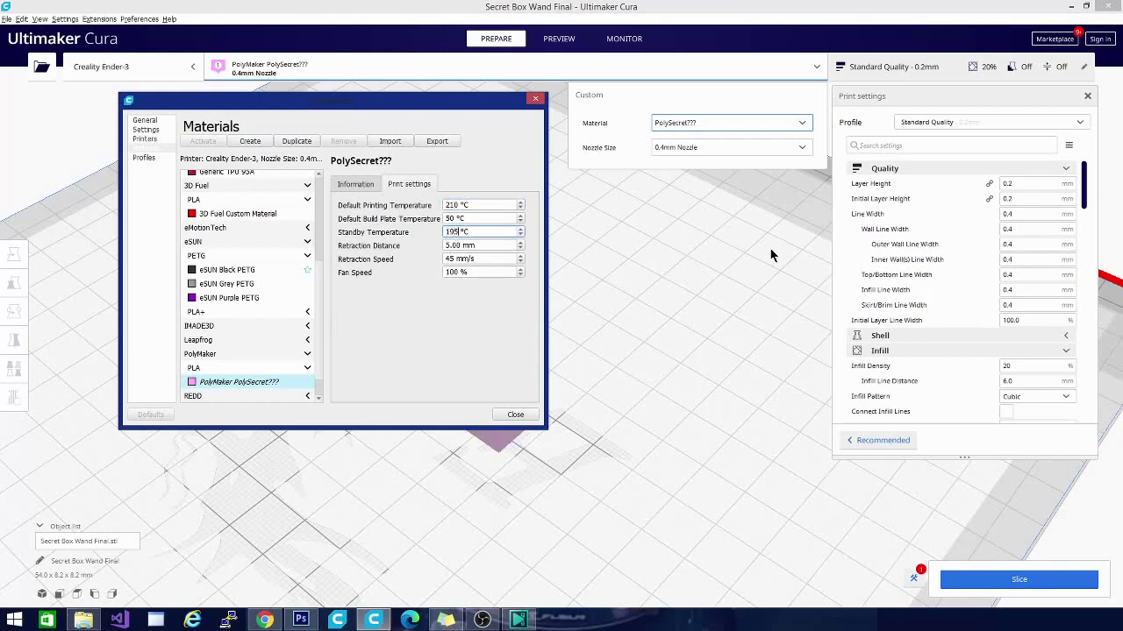
# Set the retraction distance to 3.5 mm and close the materials manager.
pyautogui.click(448, 245)
pyautogui.moveTo(446, 246); pyautogui.dragTo(451, 245)
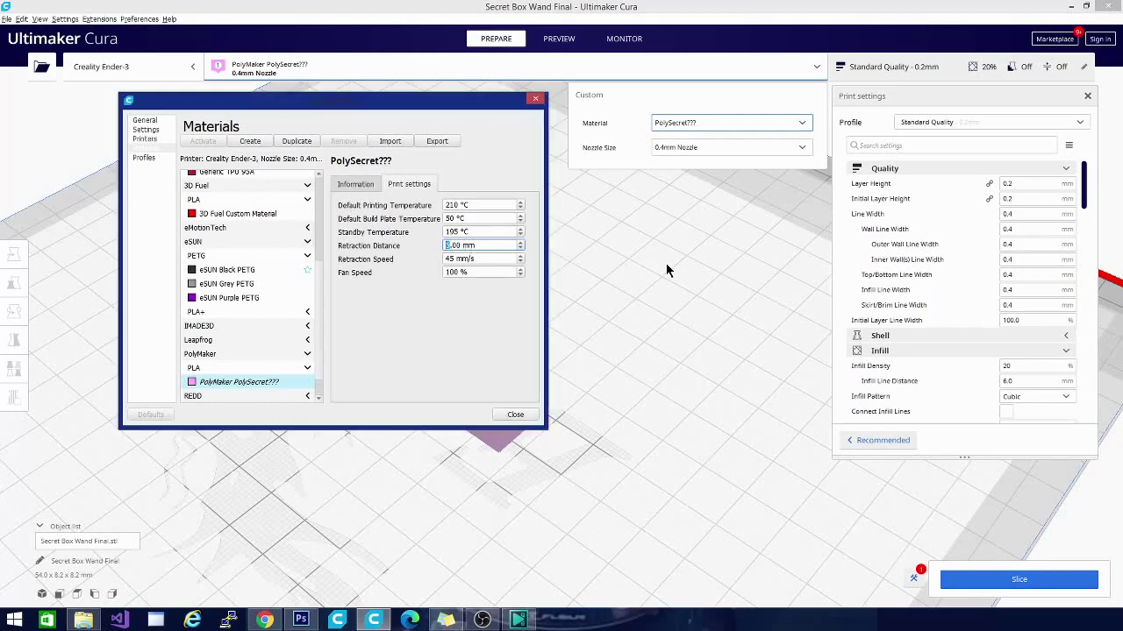
pyautogui.write('3,')
pyautogui.write('5')
pyautogui.click(482, 272)
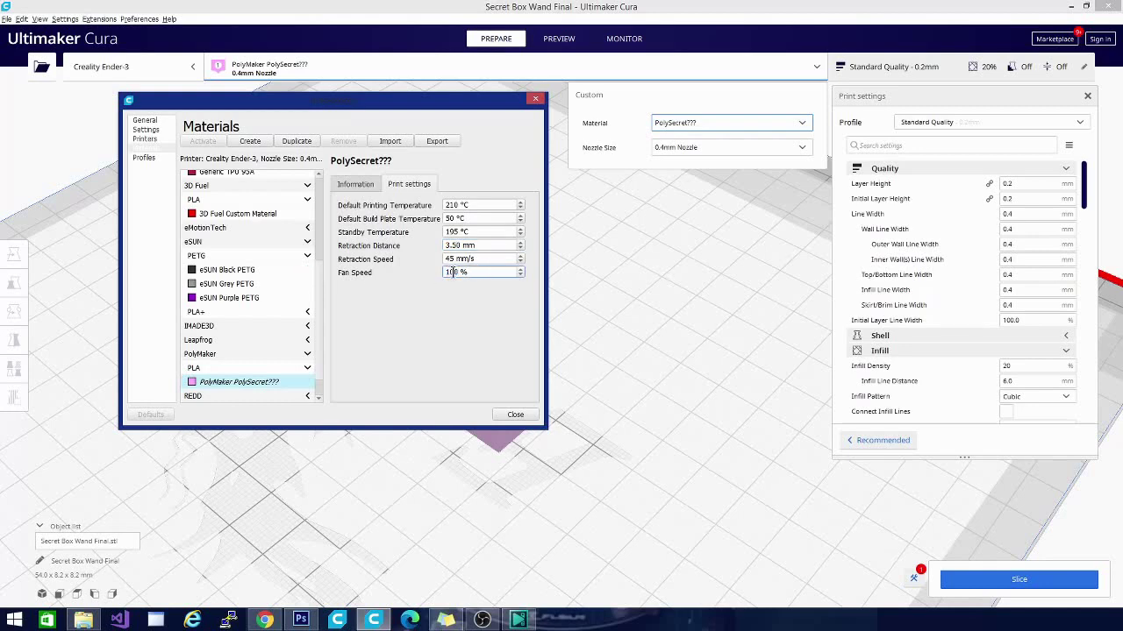
pyautogui.hotkey('ctrl', 'a')
pyautogui.click(515, 414)
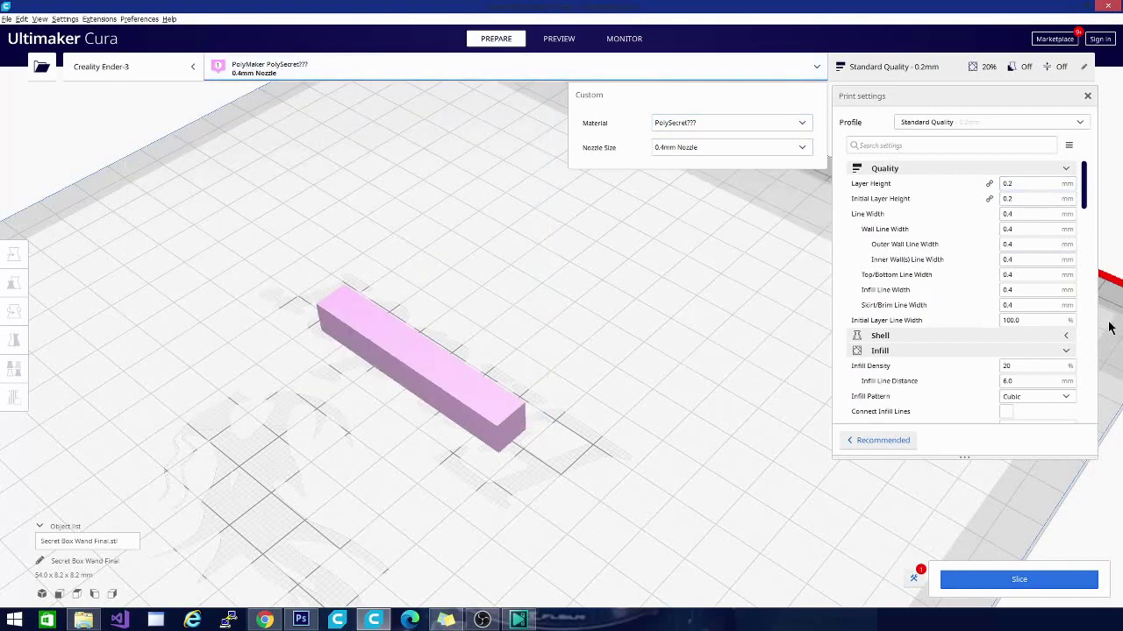
# Enter 205 °C as the printing temperature in the custom print settings.
pyautogui.scroll(-3, 1082, 168)
pyautogui.click(1085, 197)
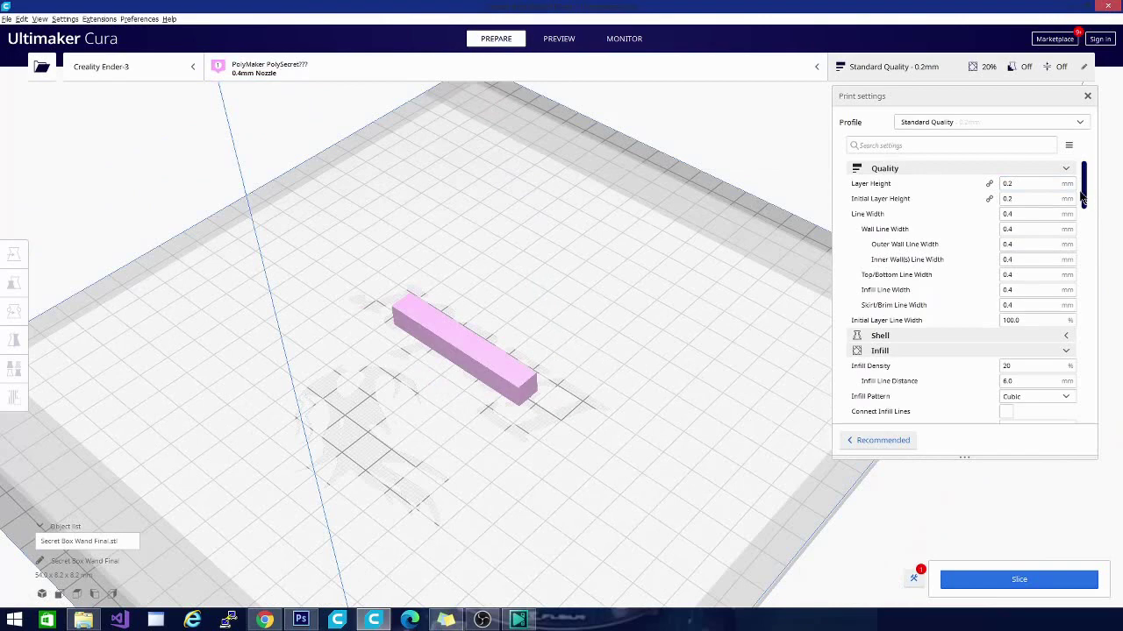
pyautogui.moveTo(1084, 198); pyautogui.dragTo(1102, 300)
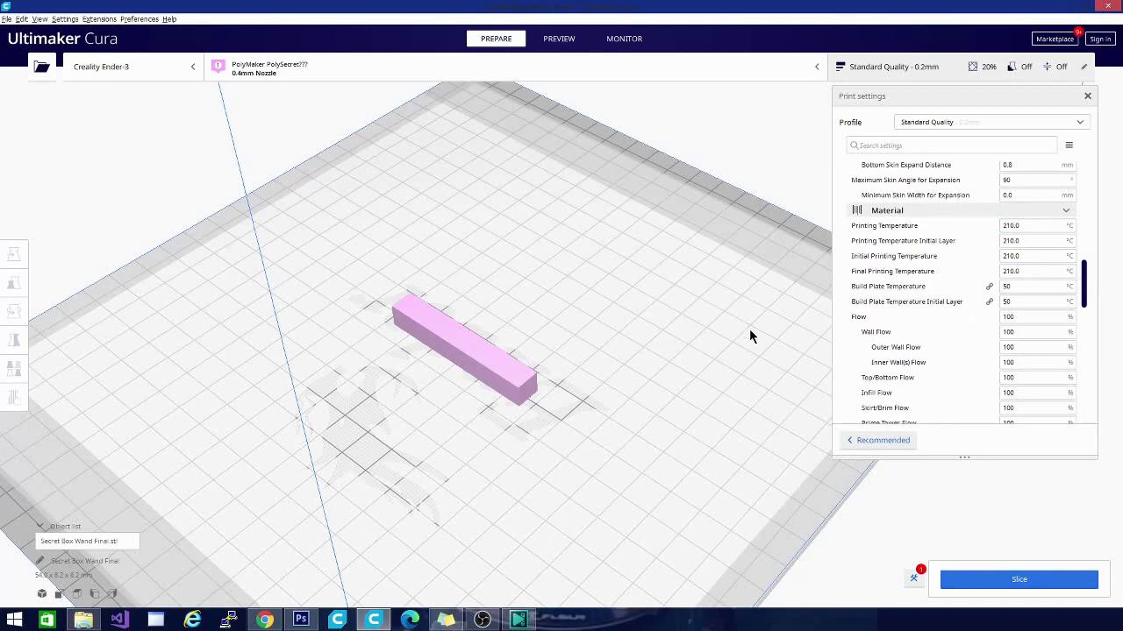
pyautogui.click(1022, 226)
pyautogui.hotkey('ctrl', 'a')
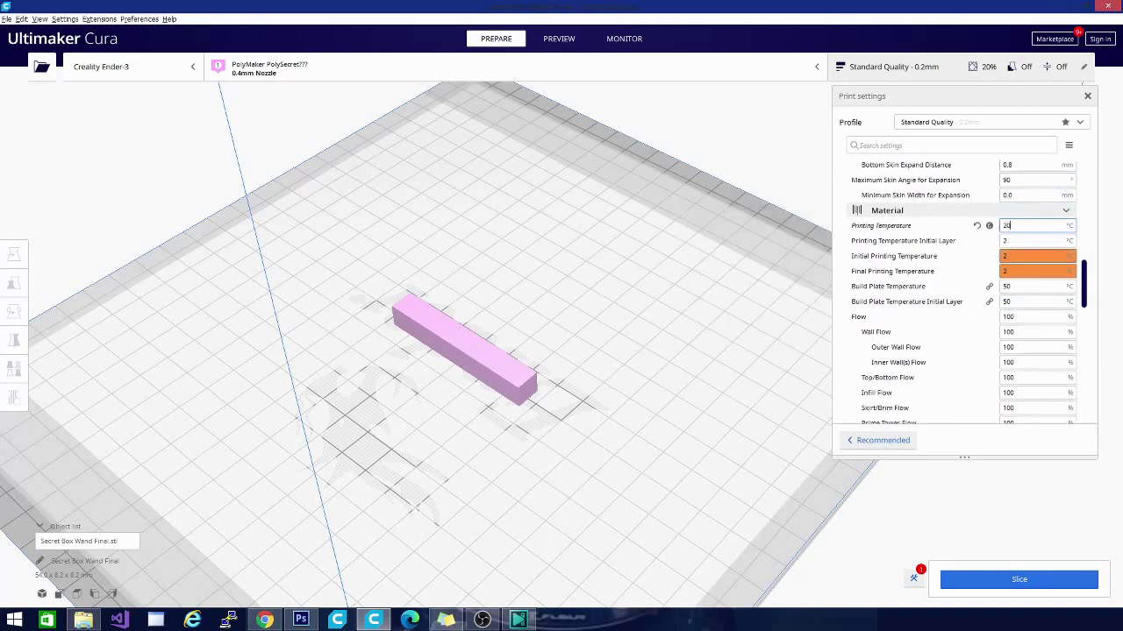
pyautogui.write('5')
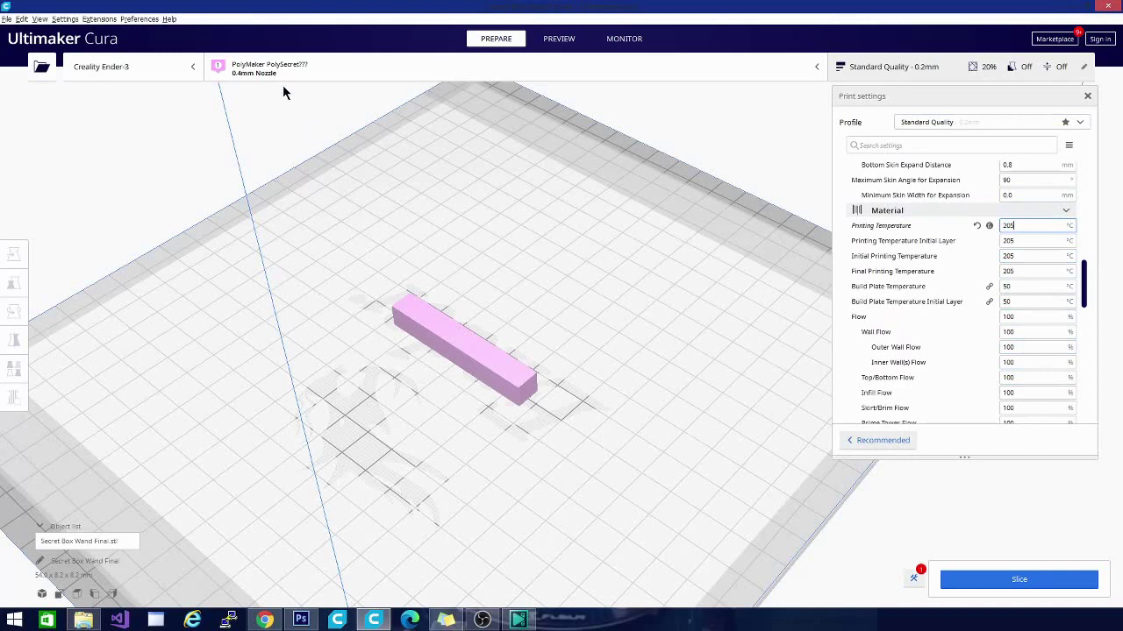
# Review the Travel and Cooling settings: 3.5 mm retraction, 45 mm/s retraction speed, 100% fan.
pyautogui.click(373, 70)
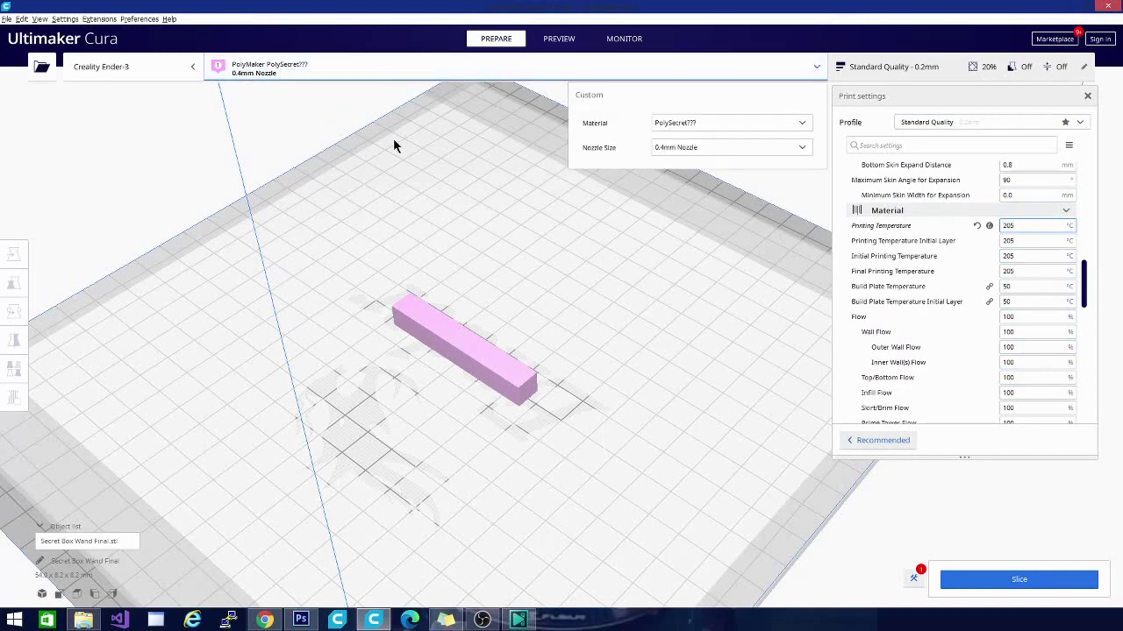
pyautogui.moveTo(1084, 272); pyautogui.dragTo(1102, 356)
pyautogui.click(922, 215)
pyautogui.scroll(-1, 980, 263)
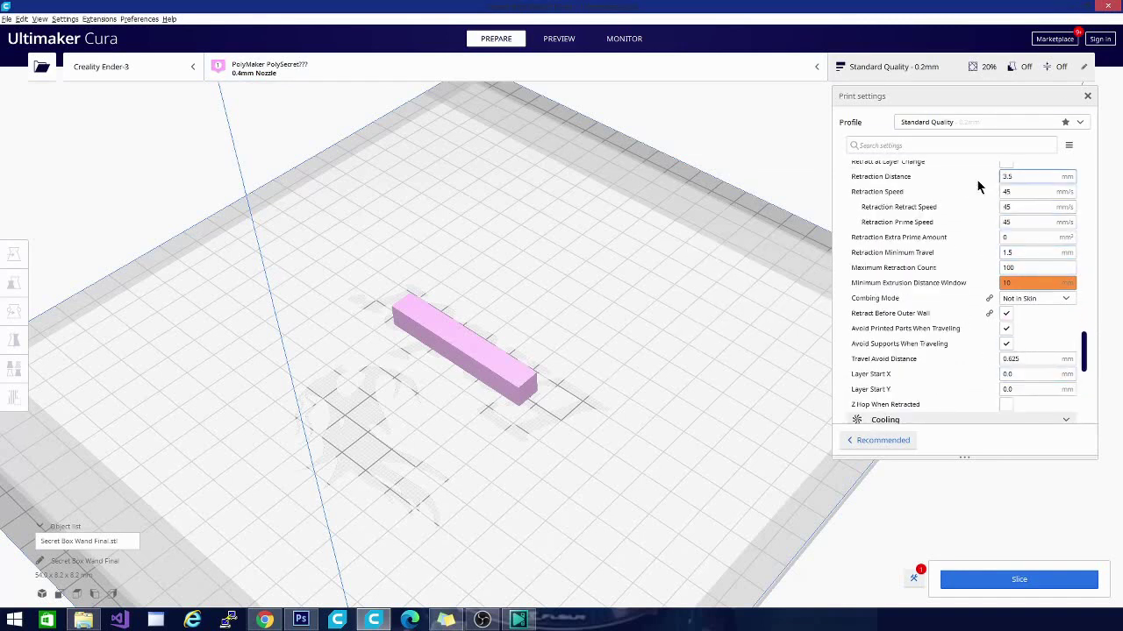
pyautogui.click(1007, 177)
pyautogui.click(535, 63)
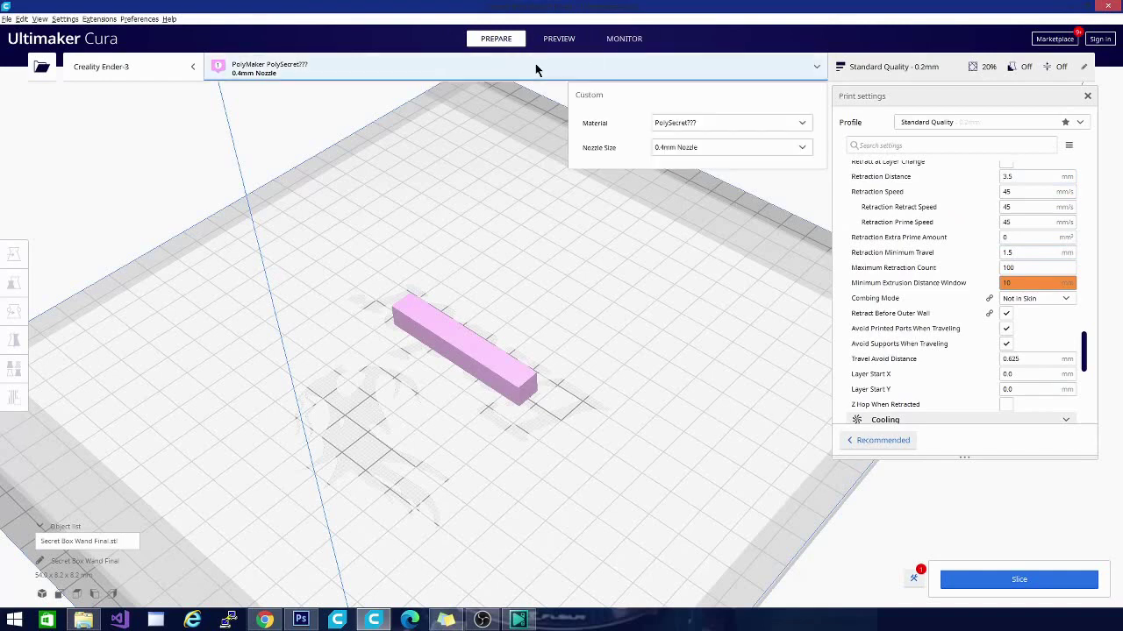
pyautogui.click(778, 380)
pyautogui.scroll(-6, 948, 320)
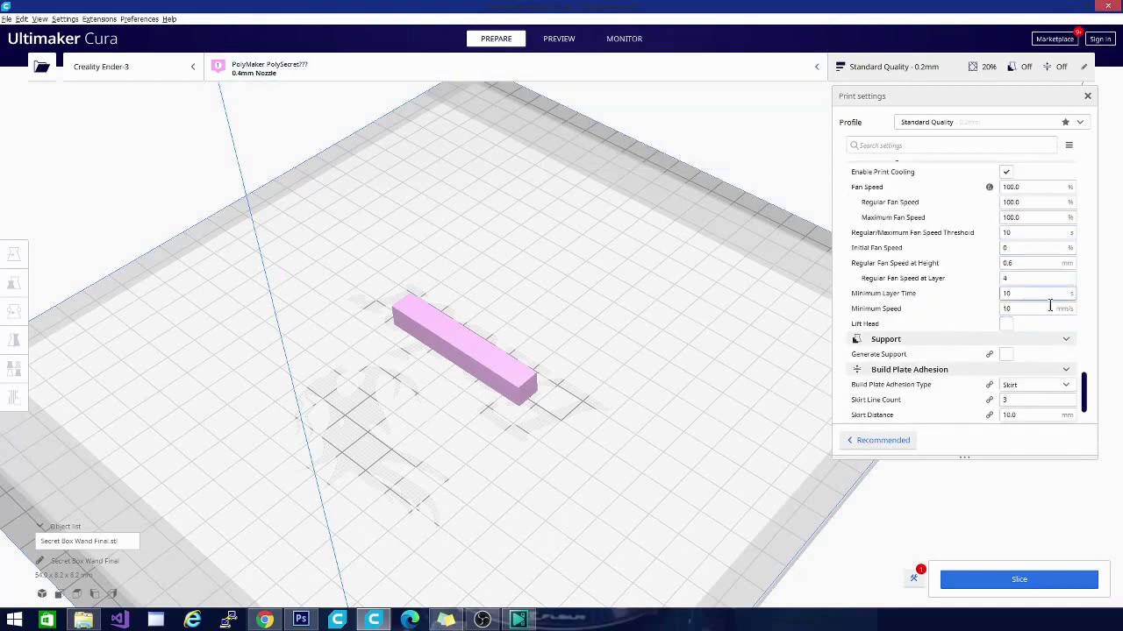
pyautogui.scroll(2, 1047, 333)
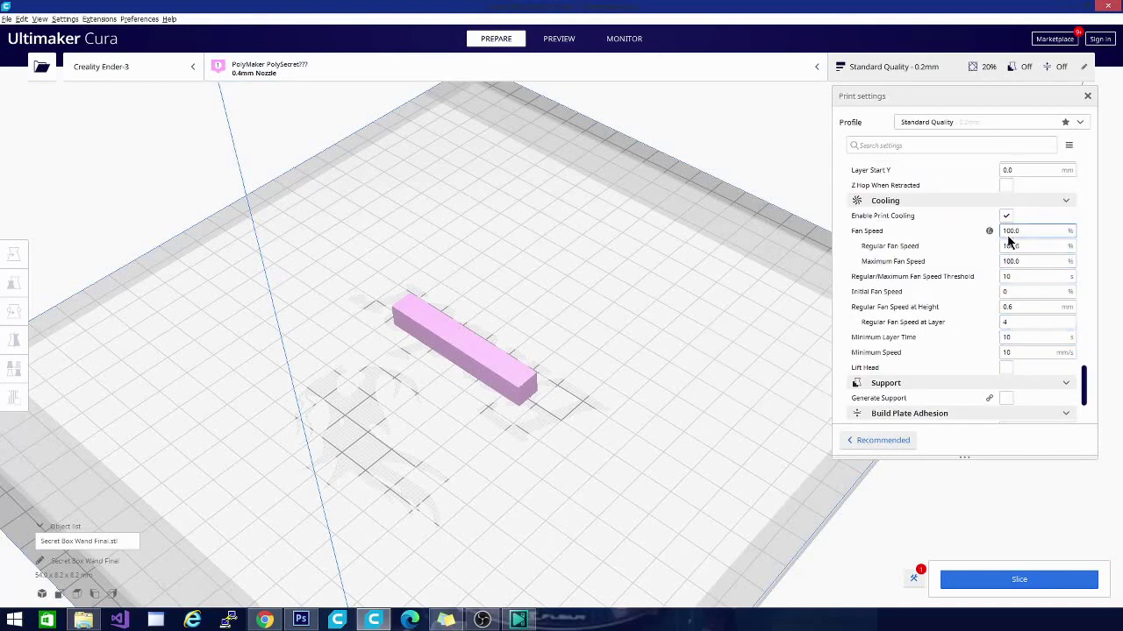
# Select eSUN > PETG > Black PETG and discard the customised profile settings.
pyautogui.click(274, 65)
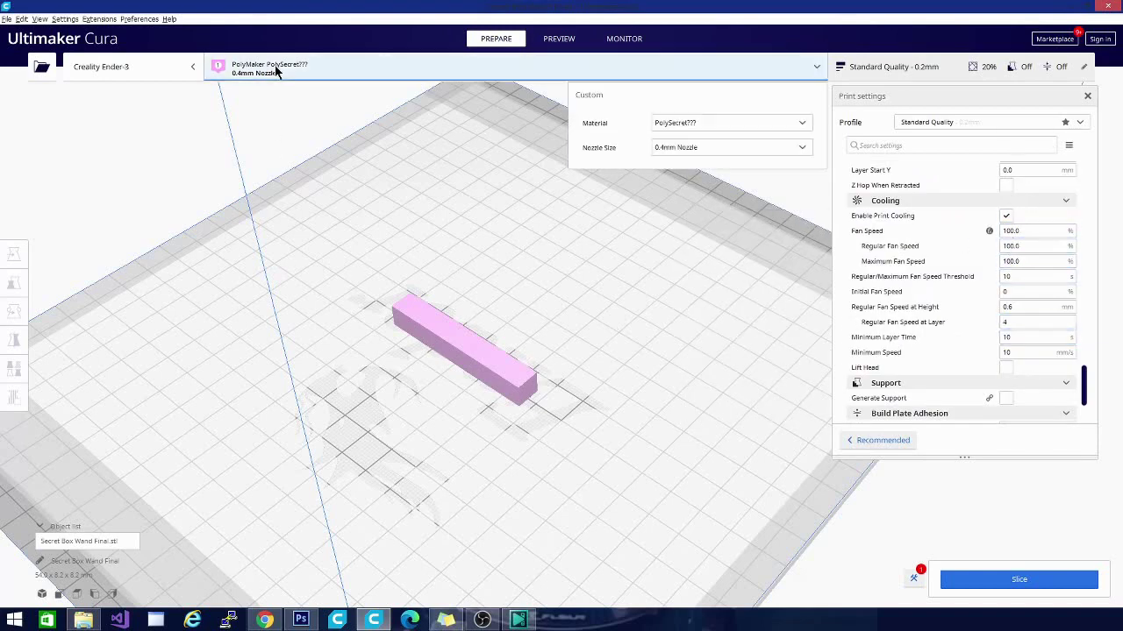
pyautogui.click(705, 125)
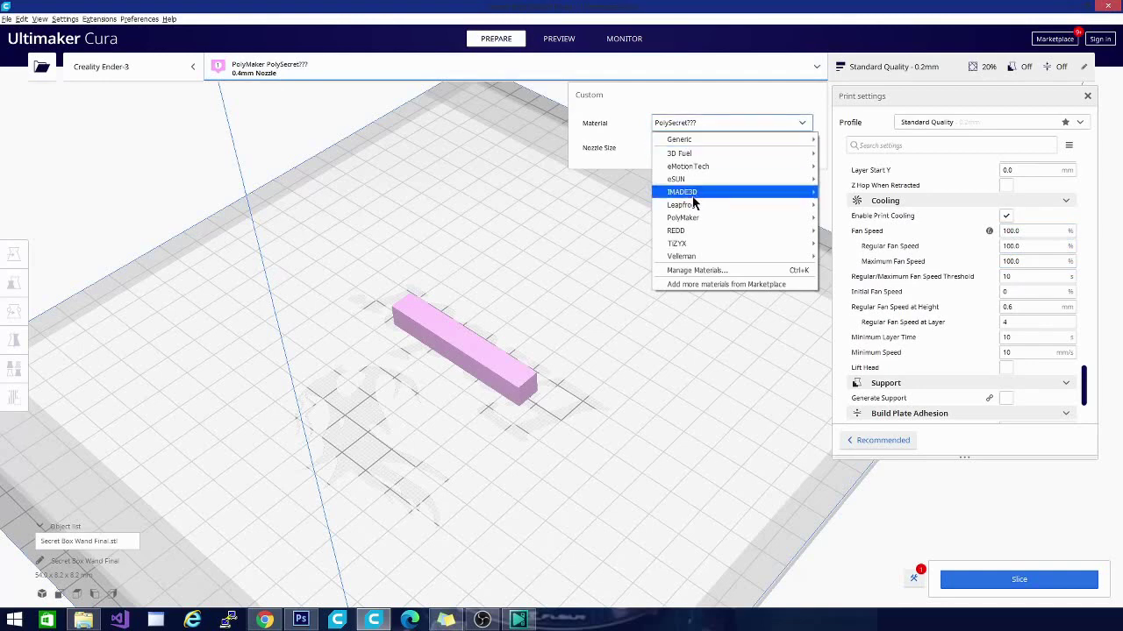
pyautogui.moveTo(719, 179)
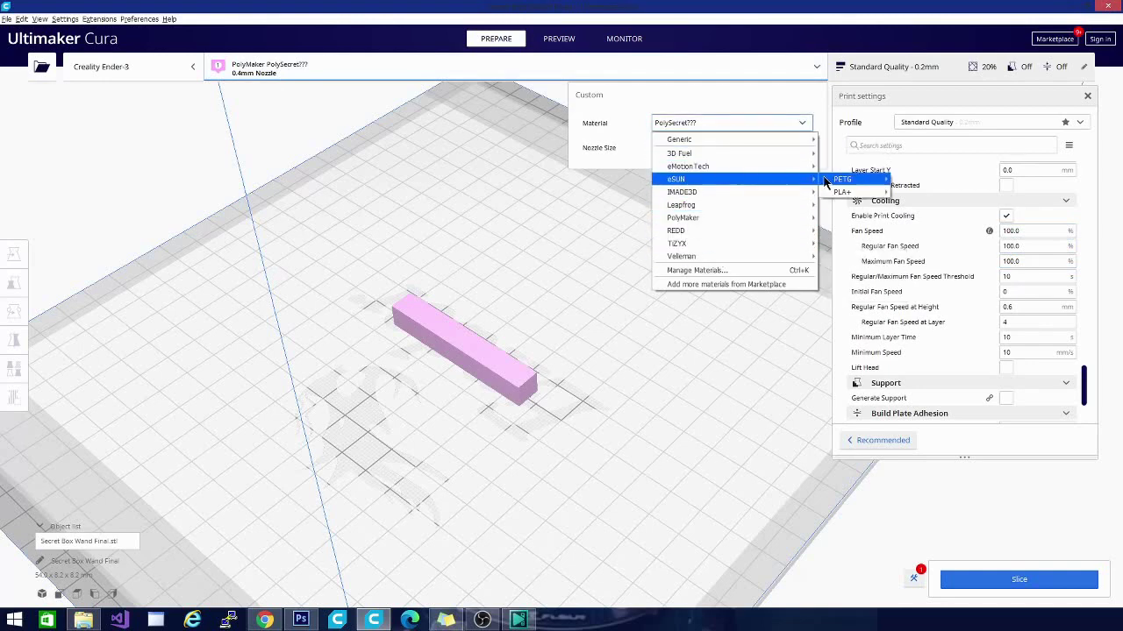
pyautogui.moveTo(835, 181)
pyautogui.click(923, 179)
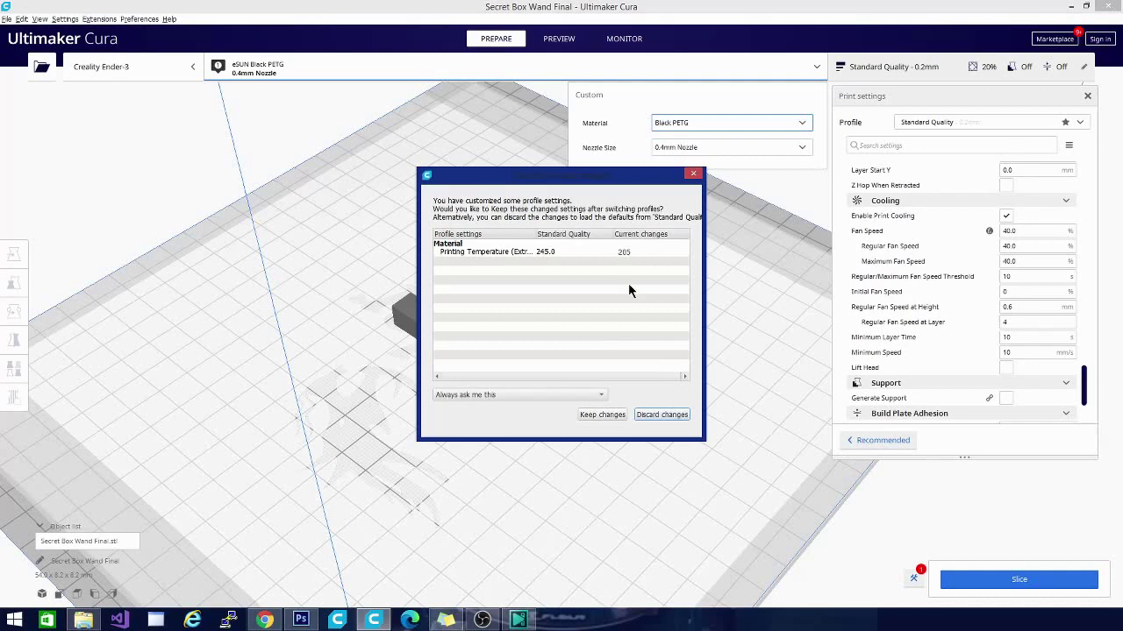
pyautogui.click(667, 410)
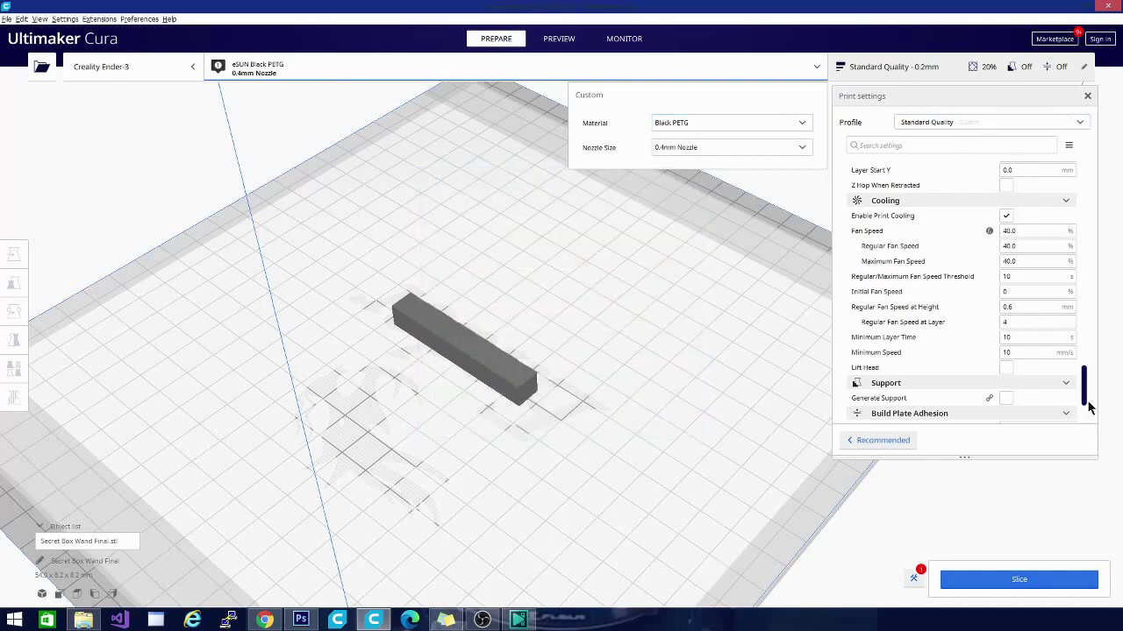
pyautogui.moveTo(1092, 406); pyautogui.dragTo(1090, 264)
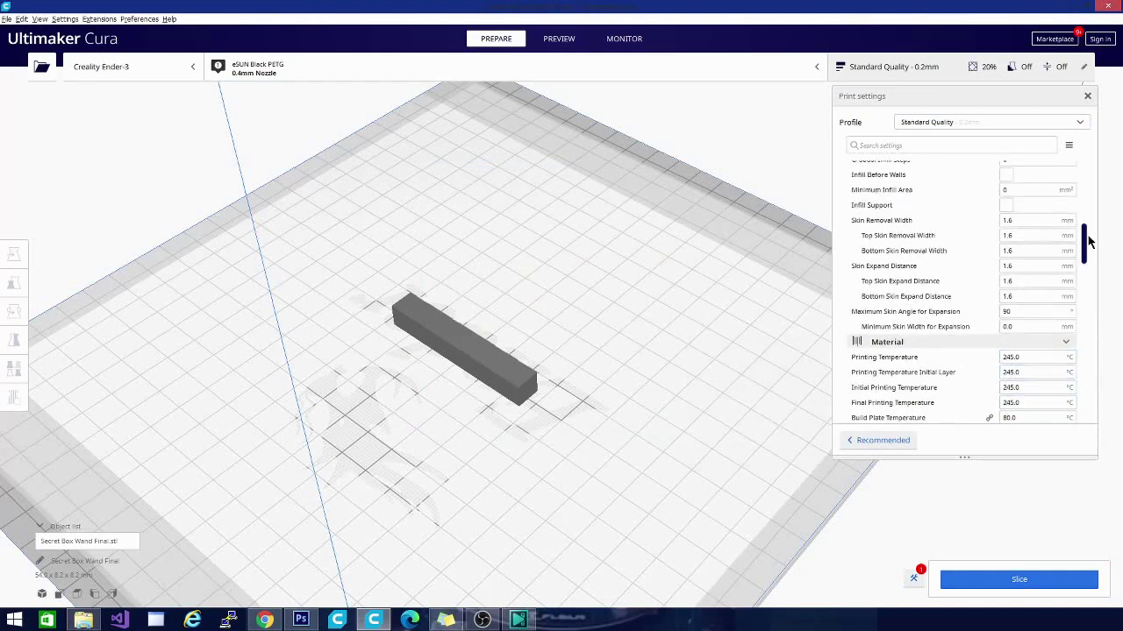
pyautogui.moveTo(1087, 244); pyautogui.dragTo(1090, 279)
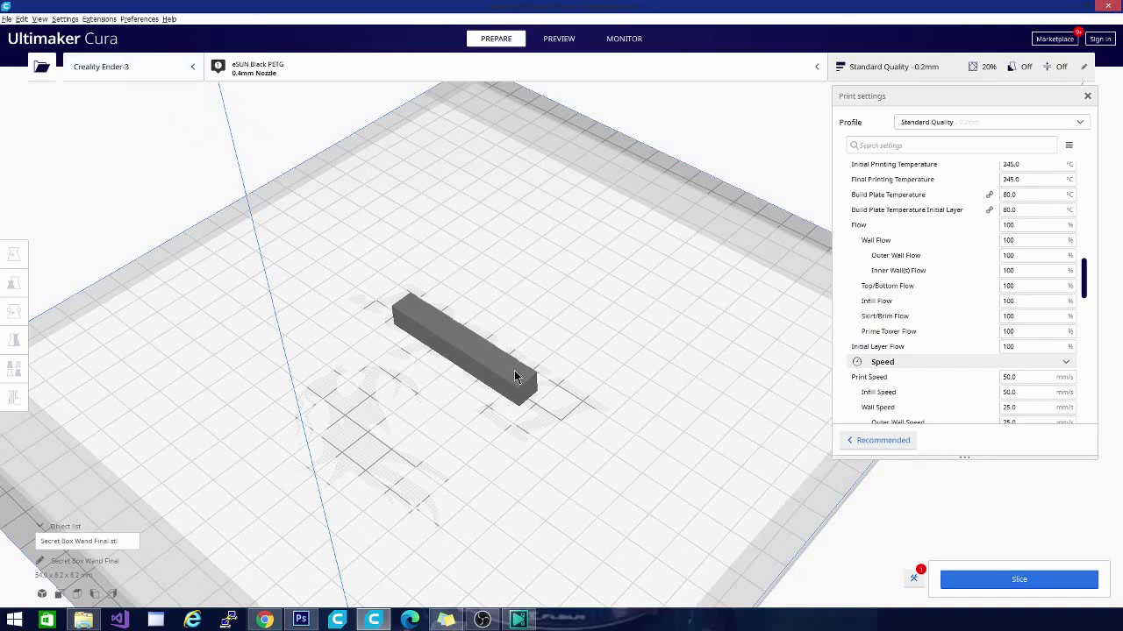
pyautogui.scroll(-3, 933, 289)
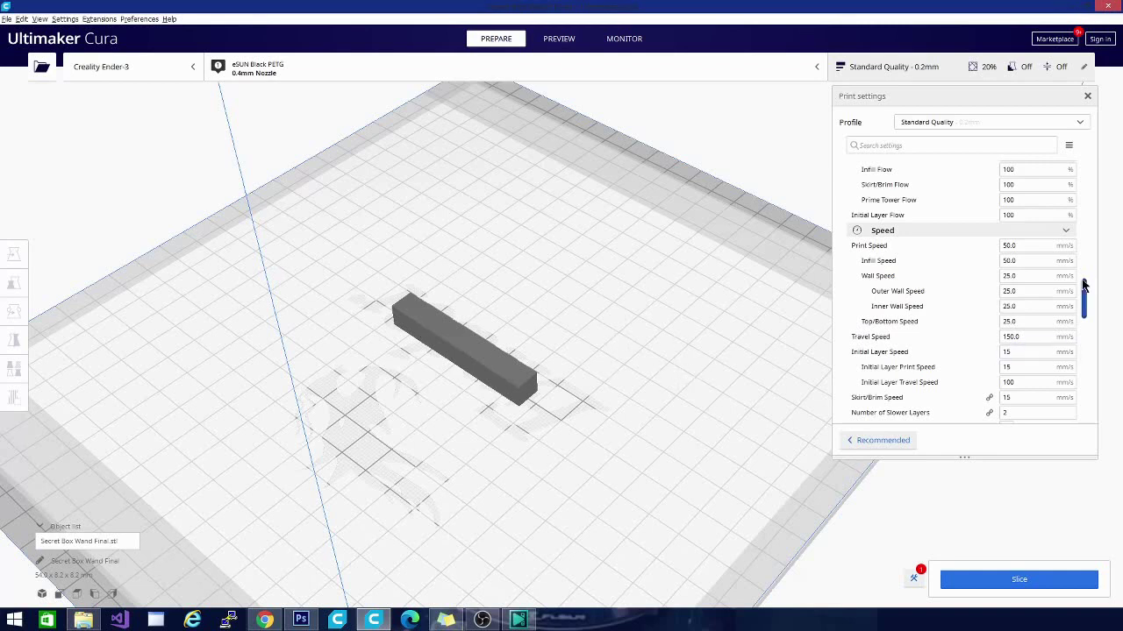
pyautogui.scroll(-1, 1084, 285)
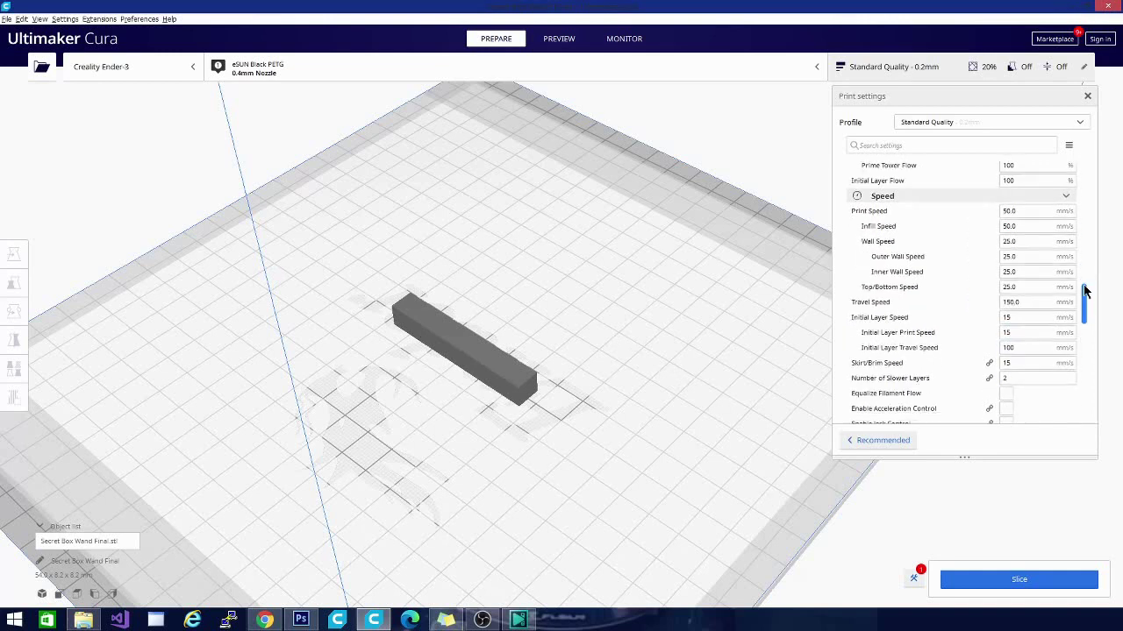
pyautogui.click(318, 68)
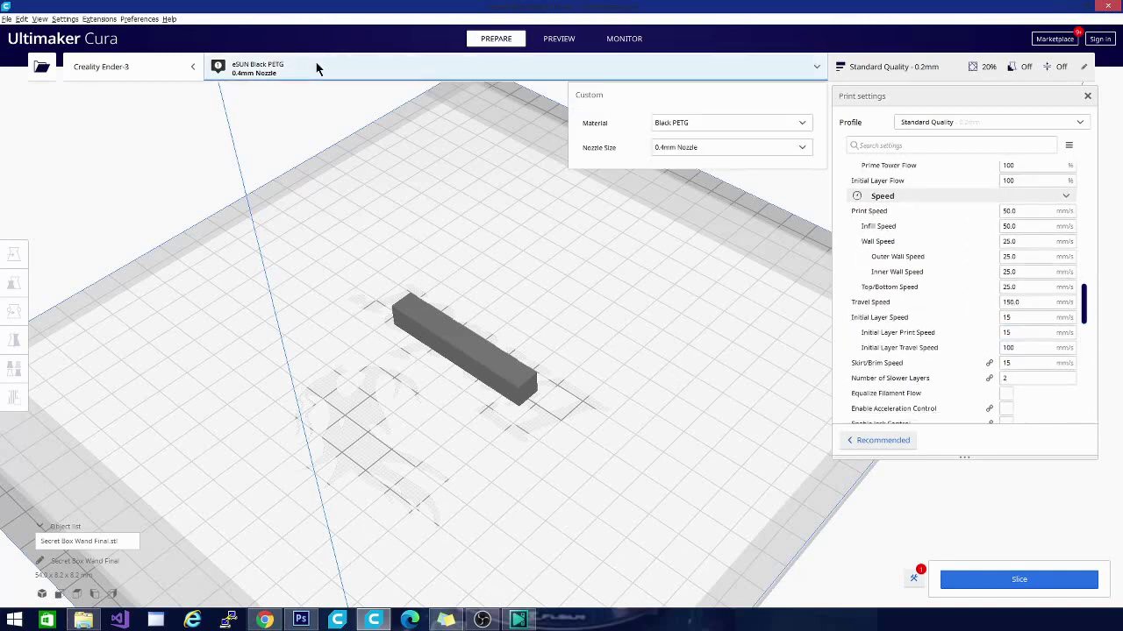
# Toggle to Recommended and back to Custom print settings, then dismiss the material and nozzle panel.
pyautogui.click(887, 440)
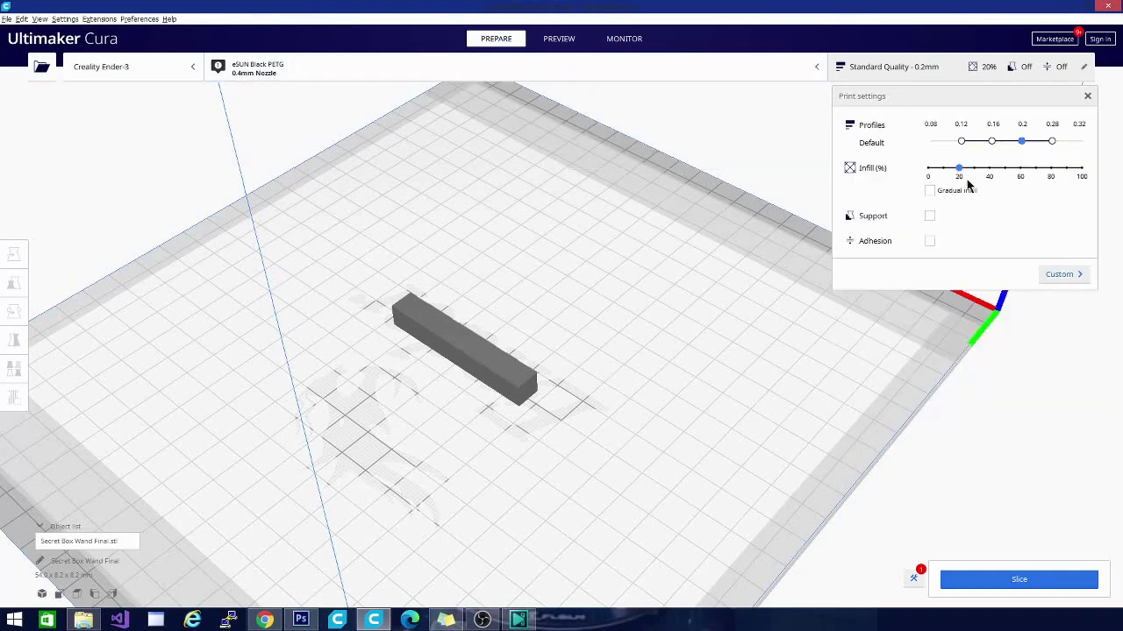
pyautogui.click(1059, 275)
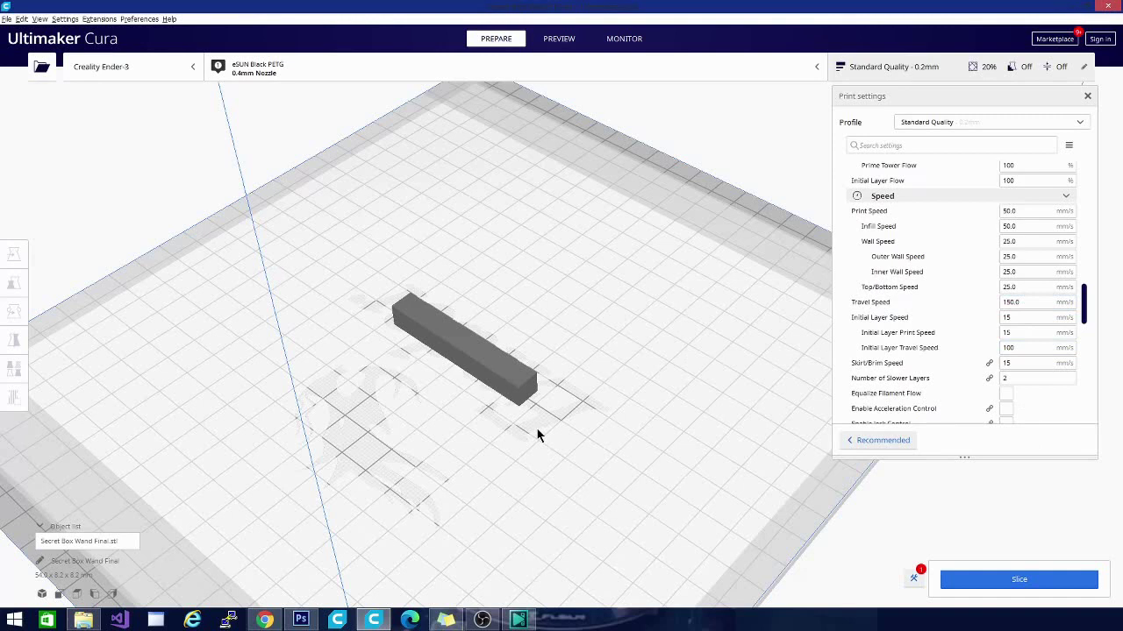
pyautogui.click(451, 71)
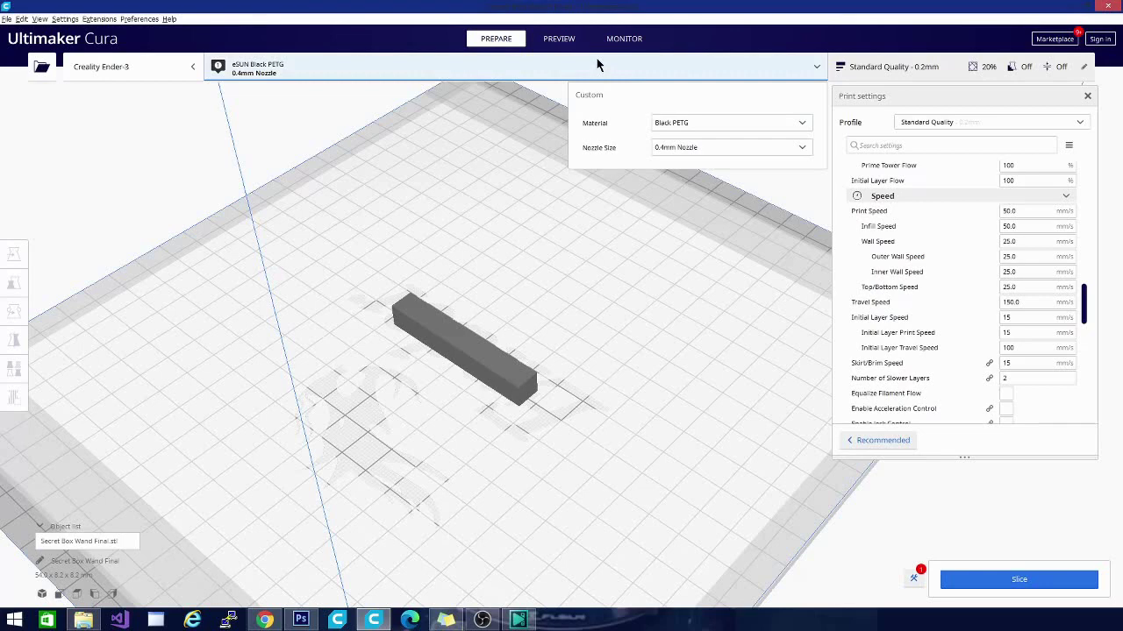
pyautogui.click(626, 72)
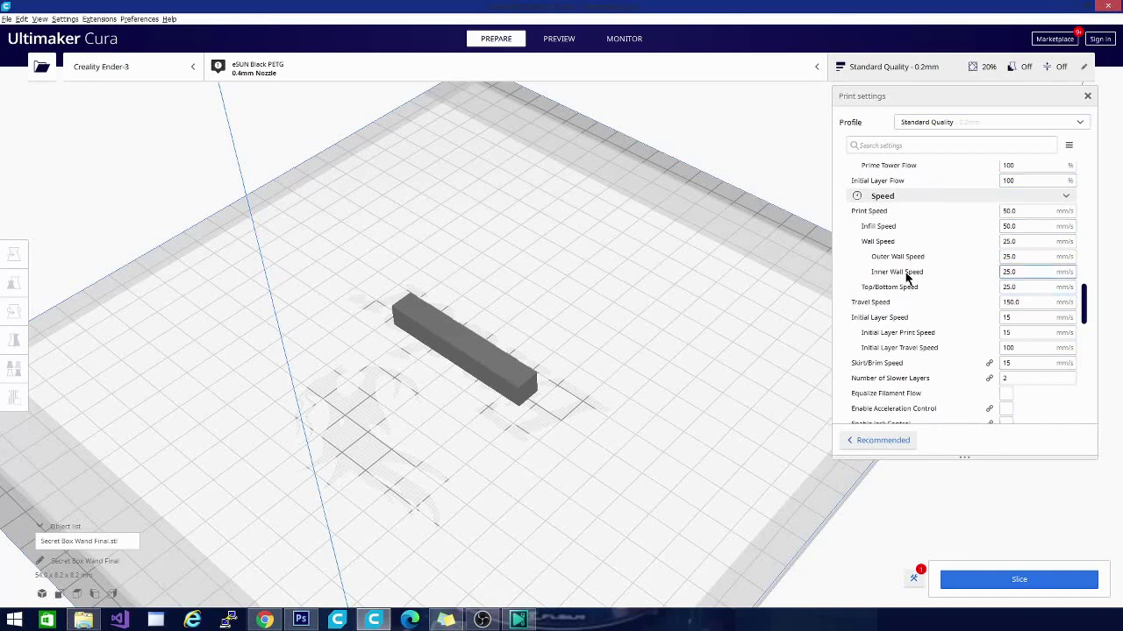
pyautogui.moveTo(917, 366)
pyautogui.click(355, 61)
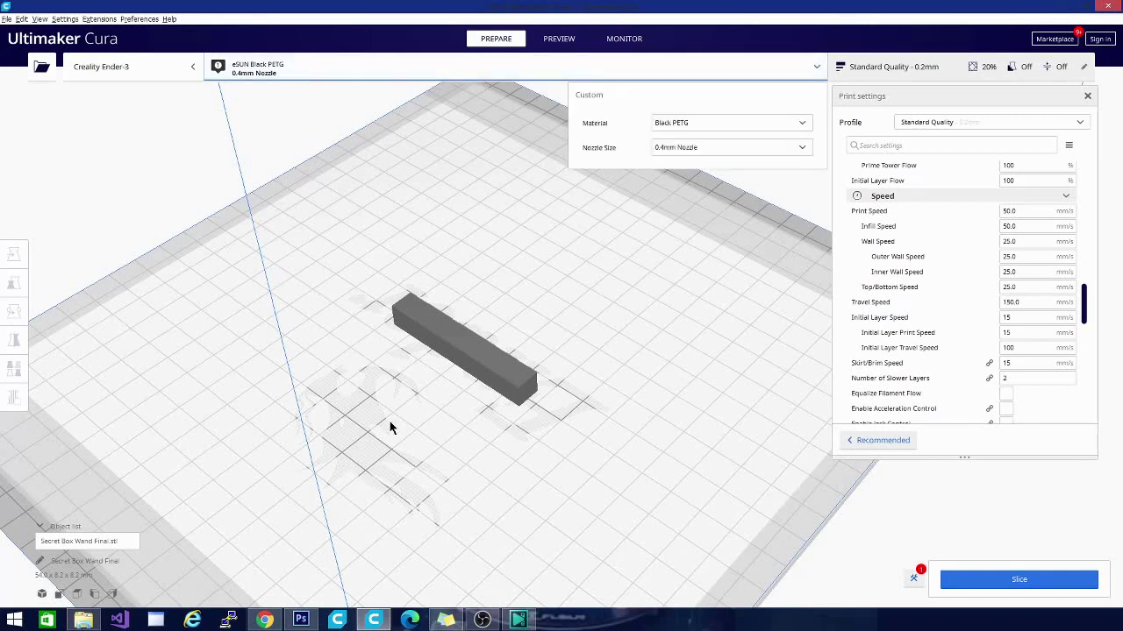
pyautogui.click(513, 306)
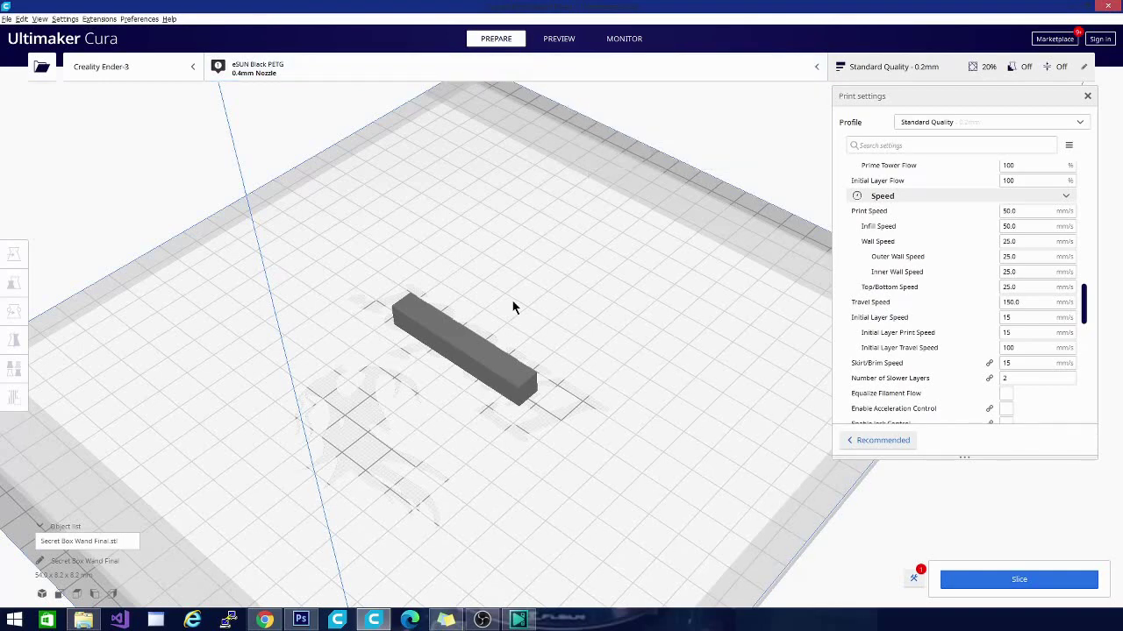